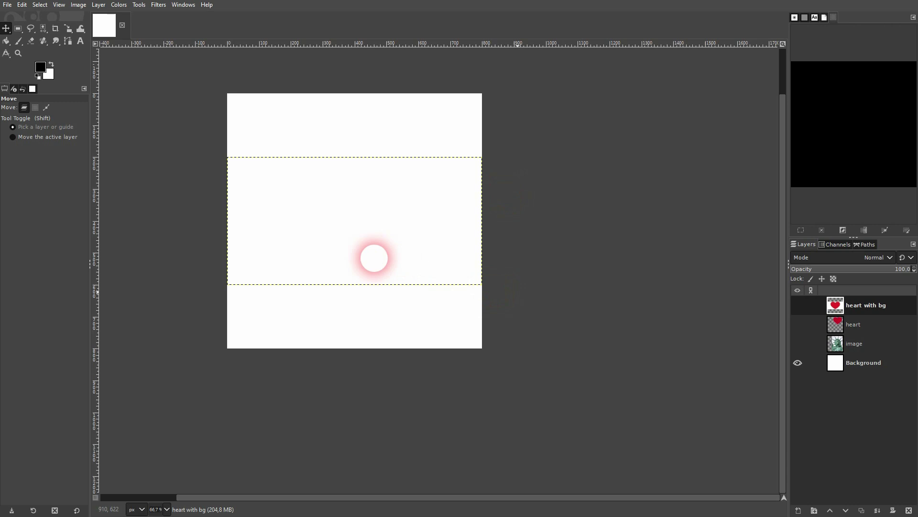
- Start a new image from the File menu, then cancel it
{"action": "left_click", "coordinate": [861, 363]}
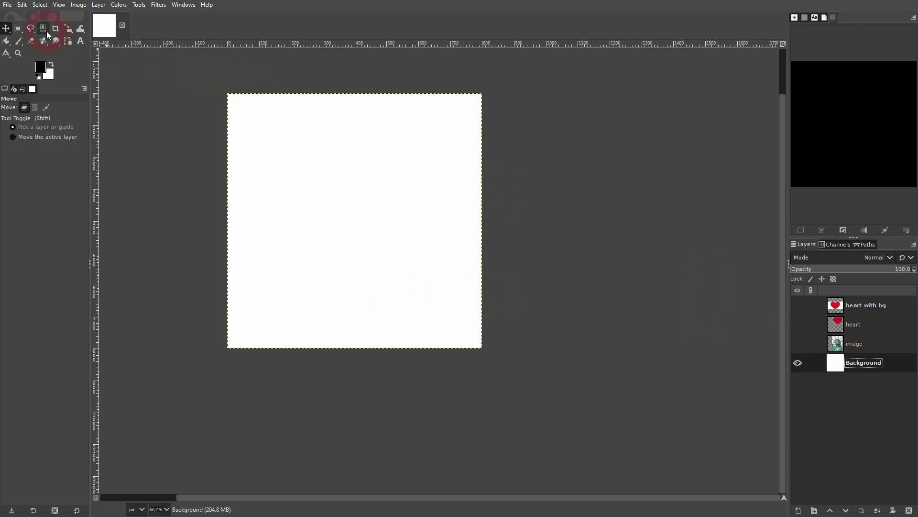
{"action": "left_click", "coordinate": [8, 5]}
{"action": "left_click", "coordinate": [17, 14]}
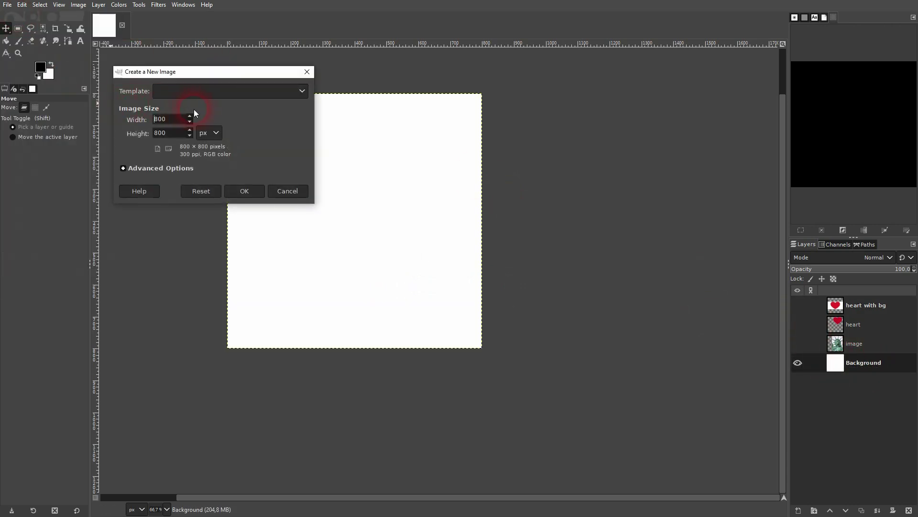
{"action": "key", "text": "Tab"}
{"action": "left_click", "coordinate": [287, 192]}
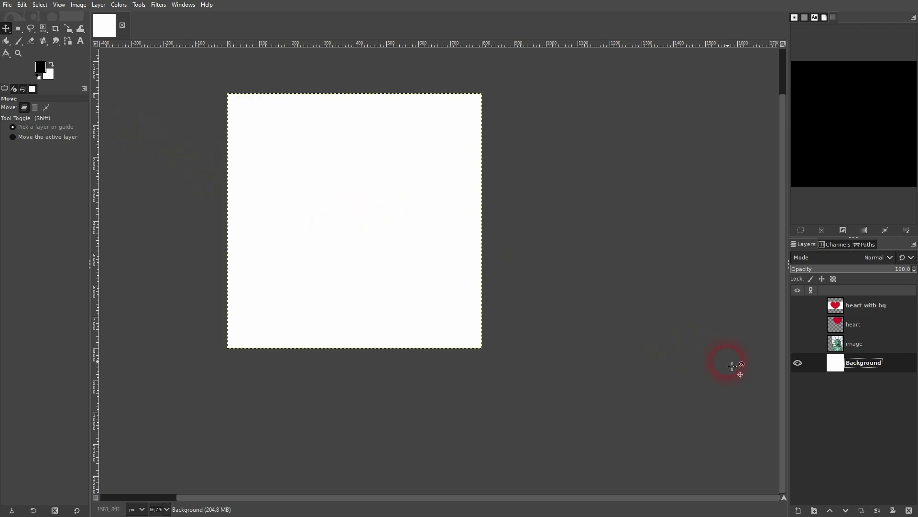
- Show the Statue of Liberty photo layer and scale it to 548×820 px
{"action": "left_click", "coordinate": [798, 343]}
{"action": "left_click", "coordinate": [863, 342]}
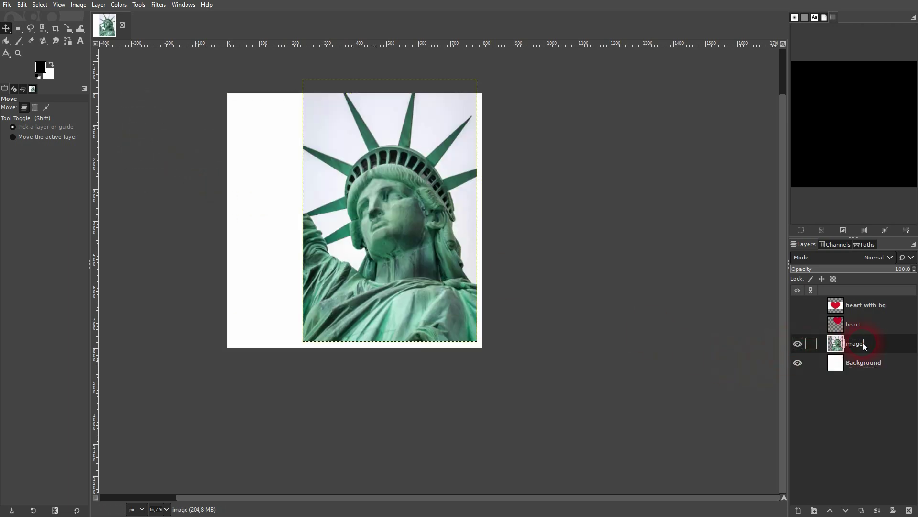
{"action": "left_click", "coordinate": [69, 30]}
{"action": "left_click", "coordinate": [107, 54]}
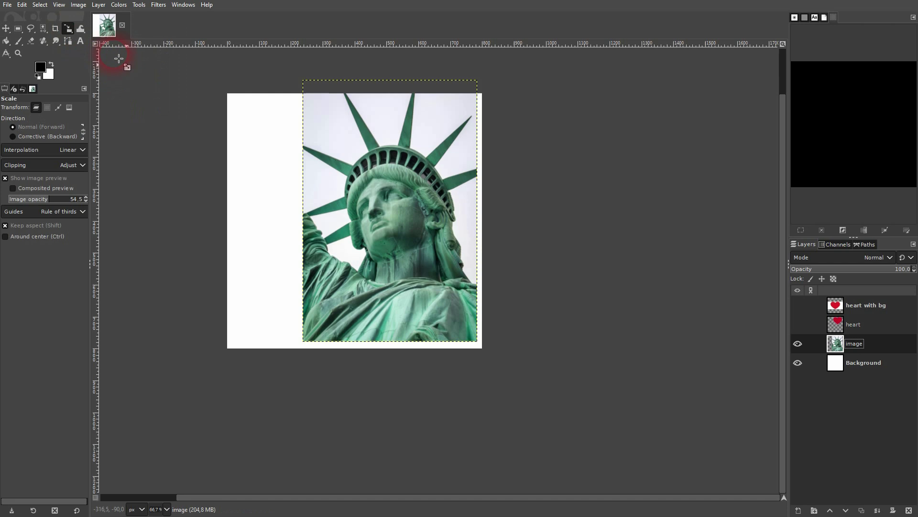
{"action": "left_click", "coordinate": [420, 262]}
{"action": "mouse_move", "coordinate": [486, 332]}
{"action": "left_mouse_down"}
{"action": "mouse_move", "coordinate": [421, 301]}
{"action": "mouse_move", "coordinate": [486, 340]}
{"action": "left_mouse_up"}
{"action": "left_click", "coordinate": [751, 116]}
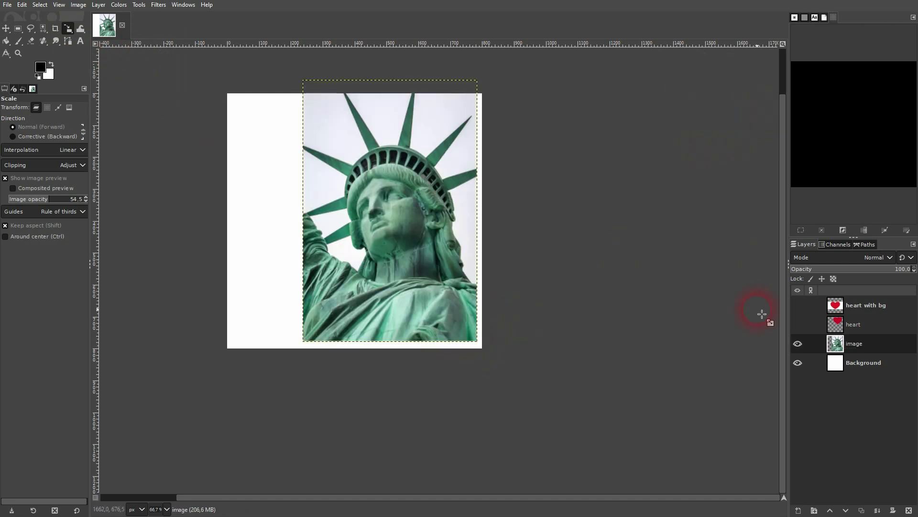
- Preview the heart layers, then leave only the white Background visible
{"action": "left_click", "coordinate": [797, 344]}
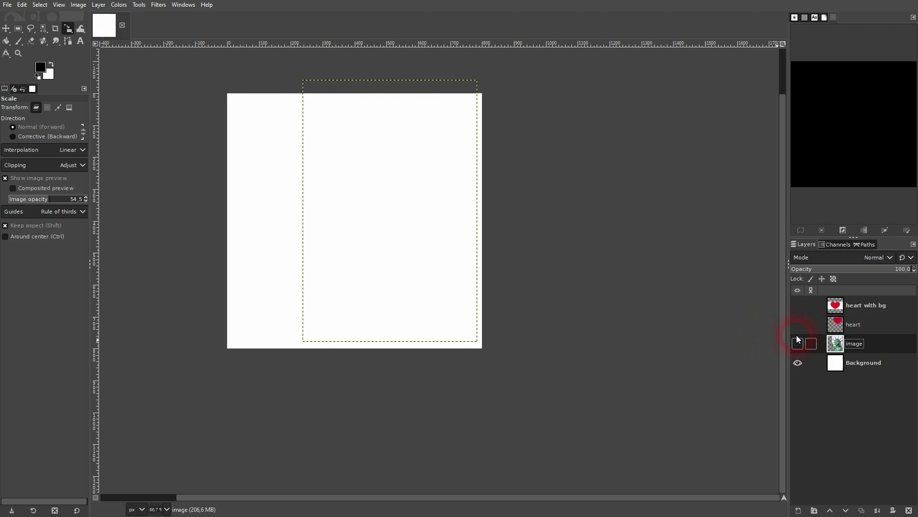
{"action": "left_click", "coordinate": [797, 324]}
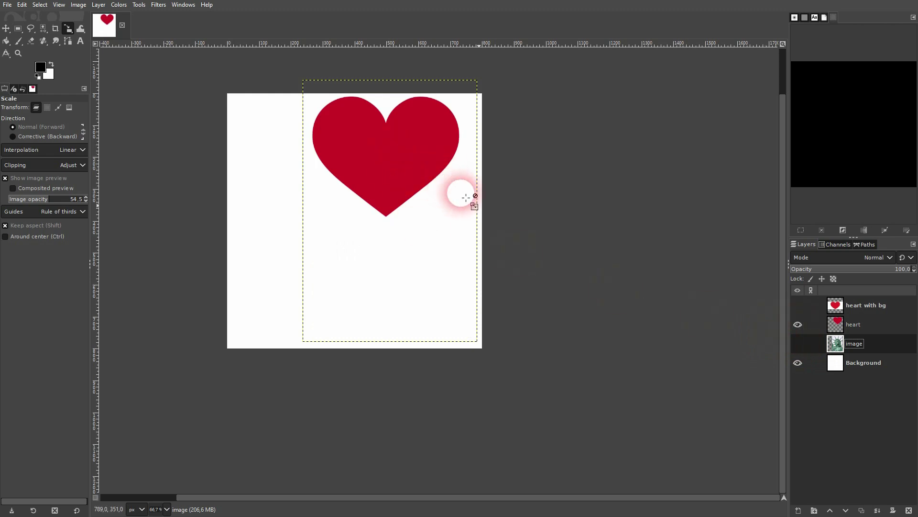
{"action": "left_click", "coordinate": [797, 363]}
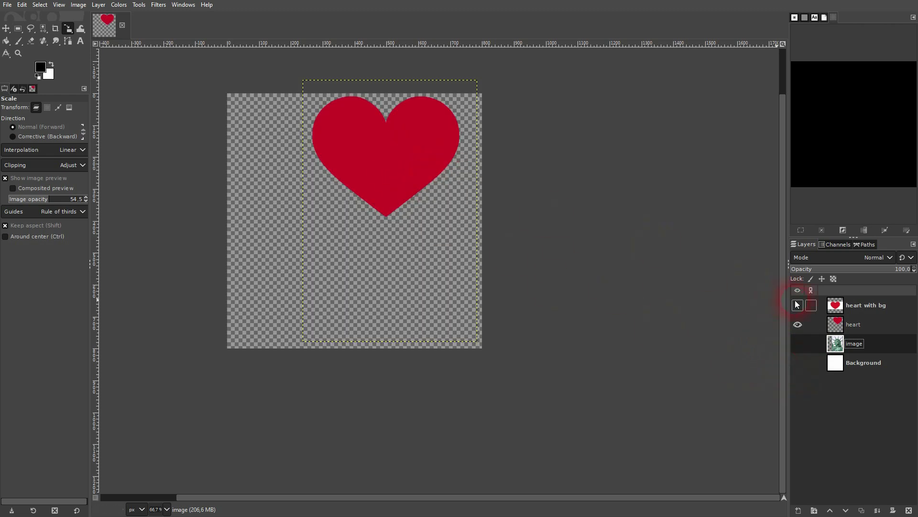
{"action": "left_click", "coordinate": [797, 325]}
{"action": "left_click", "coordinate": [798, 307]}
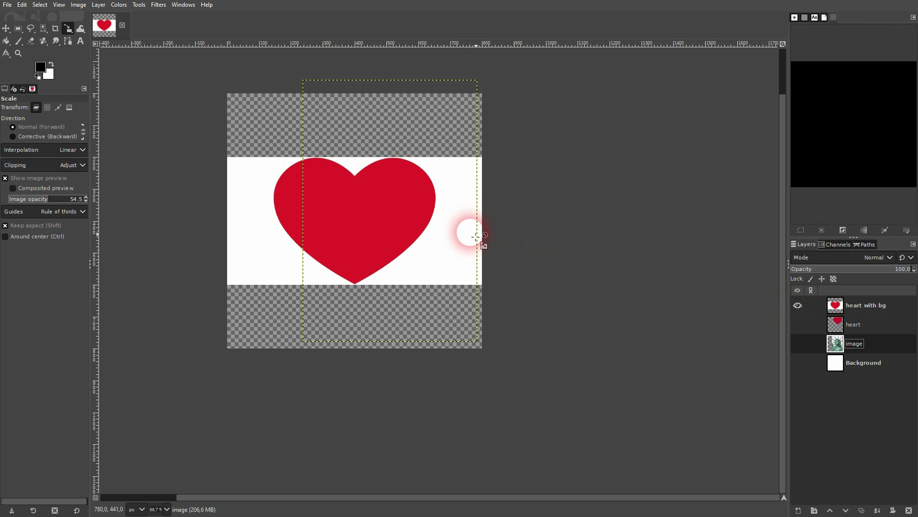
{"action": "left_click", "coordinate": [797, 306]}
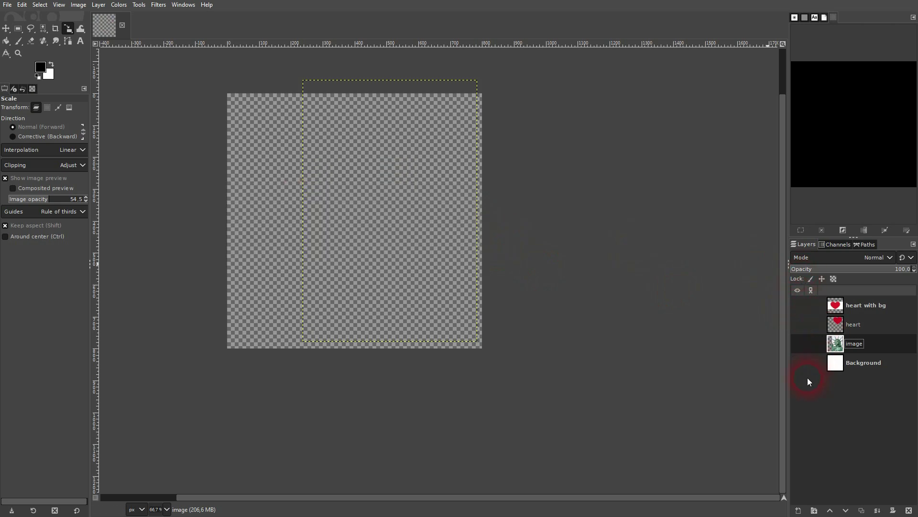
{"action": "left_click", "coordinate": [797, 363]}
{"action": "left_click", "coordinate": [7, 29]}
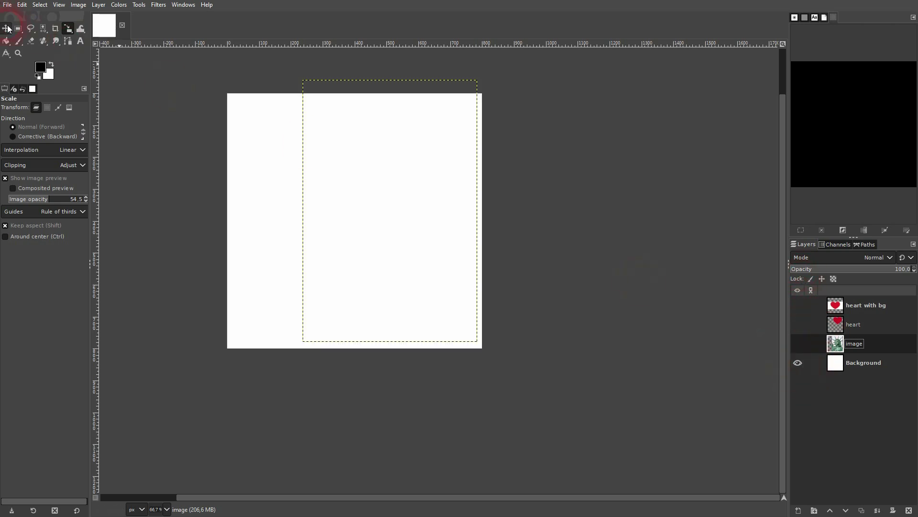
- Add text 'I NY' near the top left in Serif at 400 px
{"action": "left_click", "coordinate": [80, 42]}
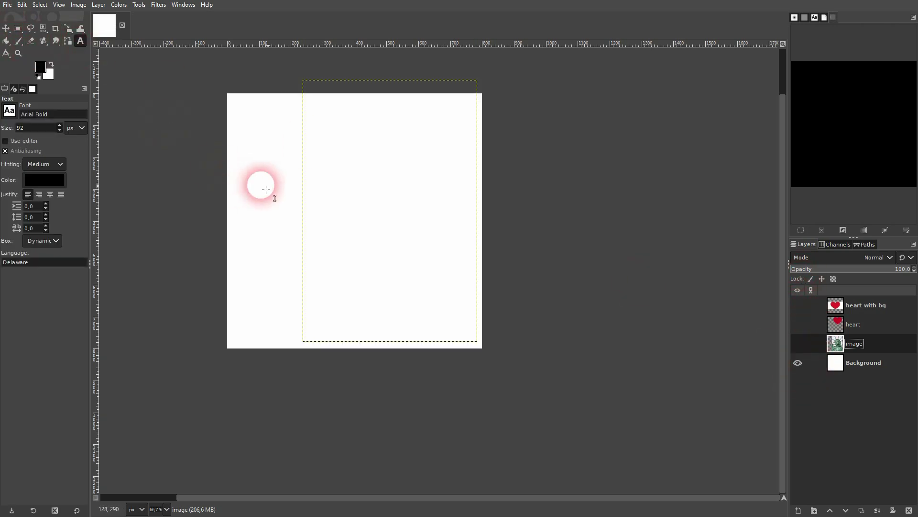
{"action": "left_click", "coordinate": [263, 150]}
{"action": "type", "text": "I "}
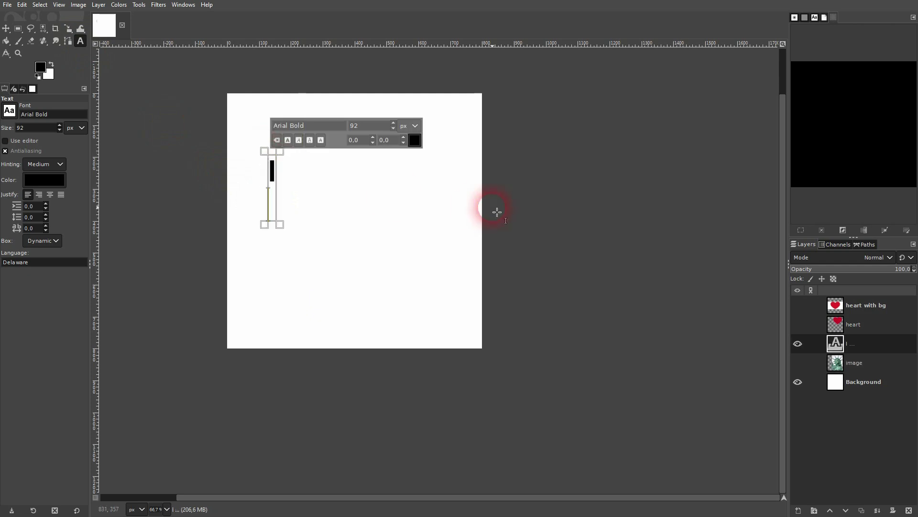
{"action": "type", "text": "NY"}
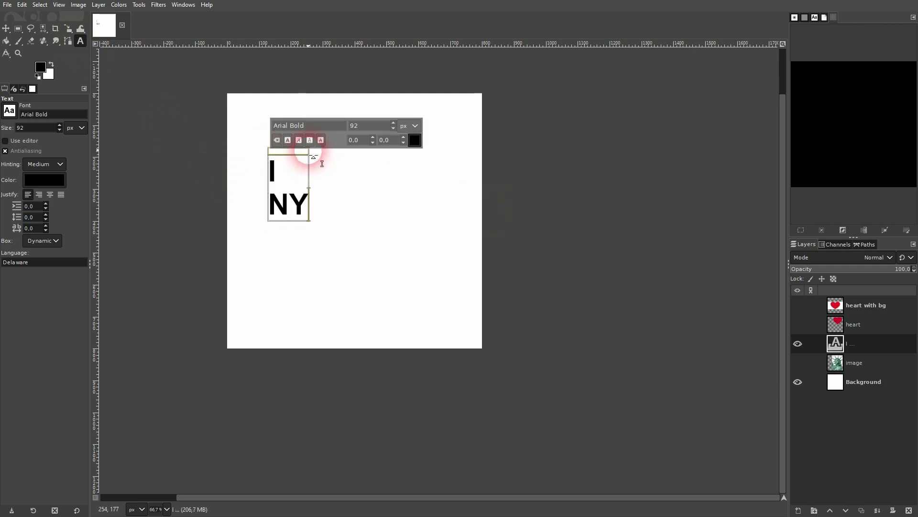
{"action": "left_click_drag", "start_coordinate": [316, 130], "coordinate": [269, 128]}
{"action": "type", "text": "ser"}
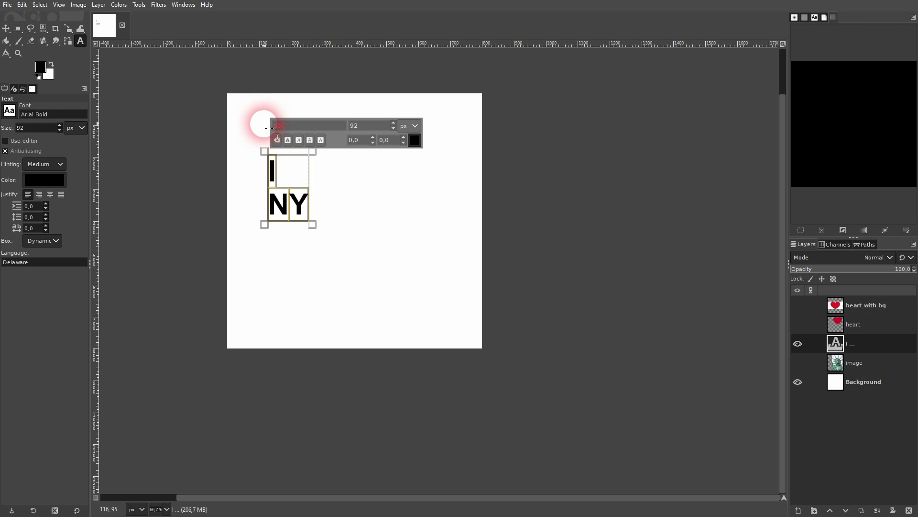
{"action": "left_click", "coordinate": [299, 138]}
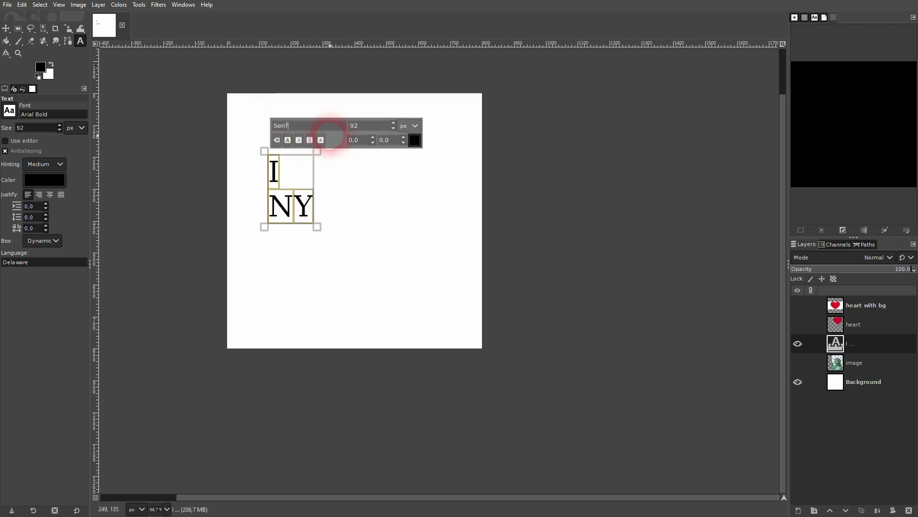
{"action": "left_click_drag", "start_coordinate": [372, 127], "coordinate": [348, 126]}
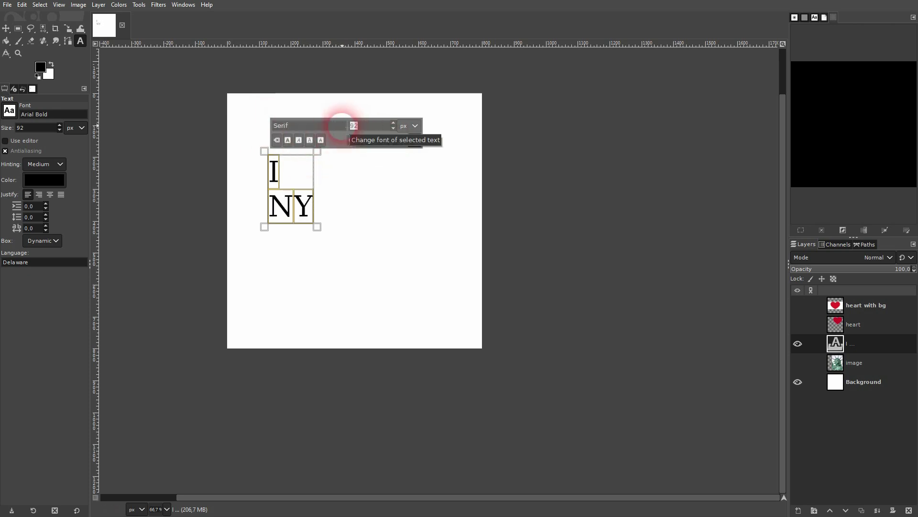
{"action": "type", "text": "400"}
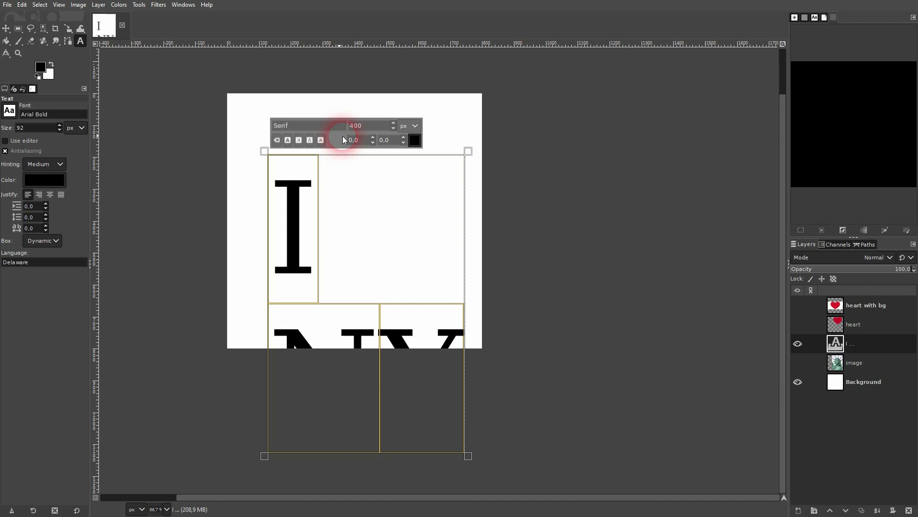
- Move the I NY text up toward the top and left-justify its lines
{"action": "left_click", "coordinate": [5, 29]}
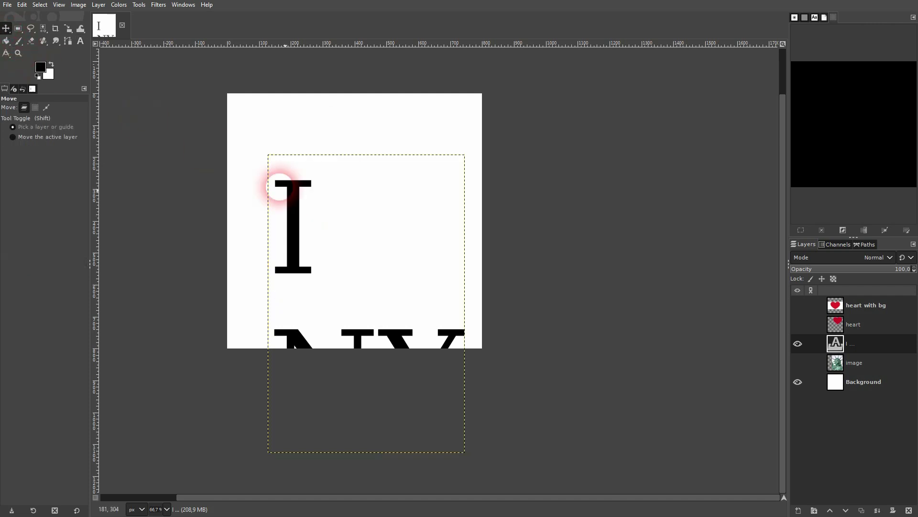
{"action": "left_click_drag", "start_coordinate": [293, 227], "coordinate": [285, 156]}
{"action": "left_click", "coordinate": [81, 40]}
{"action": "left_click", "coordinate": [282, 173]}
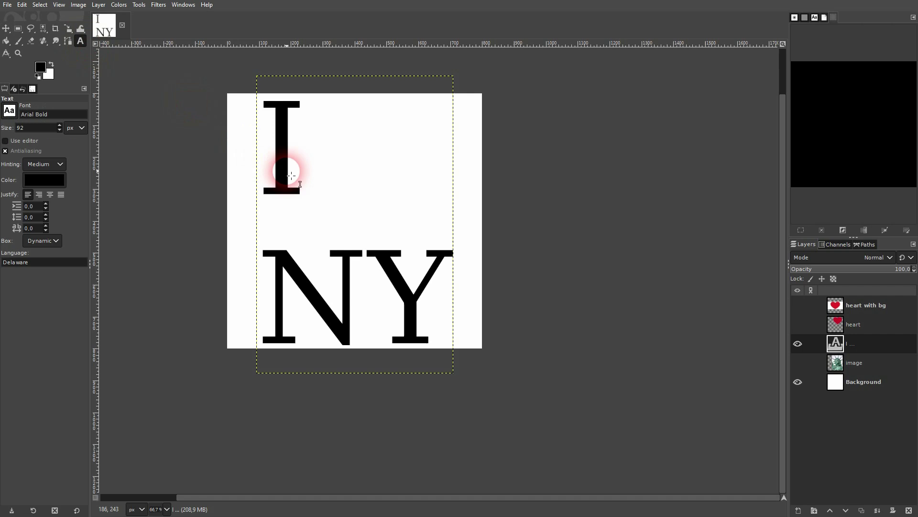
{"action": "left_click", "coordinate": [39, 194]}
{"action": "left_click", "coordinate": [28, 194]}
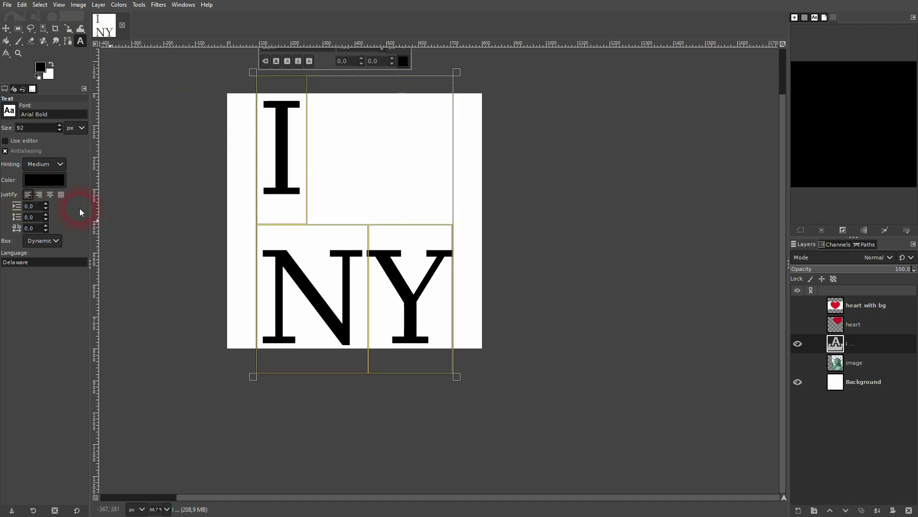
- Nudge the I NY text up and lower its layer below the photo layer
{"action": "left_click", "coordinate": [6, 29]}
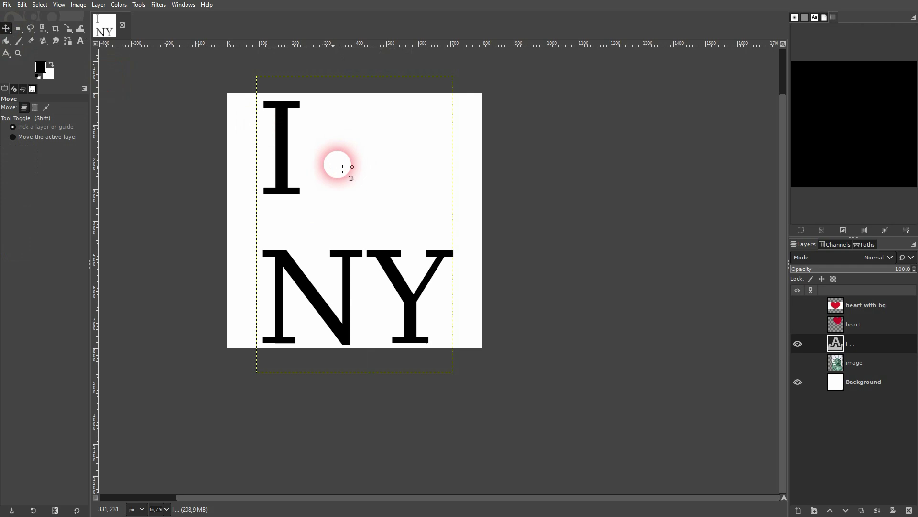
{"action": "left_click_drag", "start_coordinate": [288, 164], "coordinate": [290, 162]}
{"action": "left_click", "coordinate": [534, 258]}
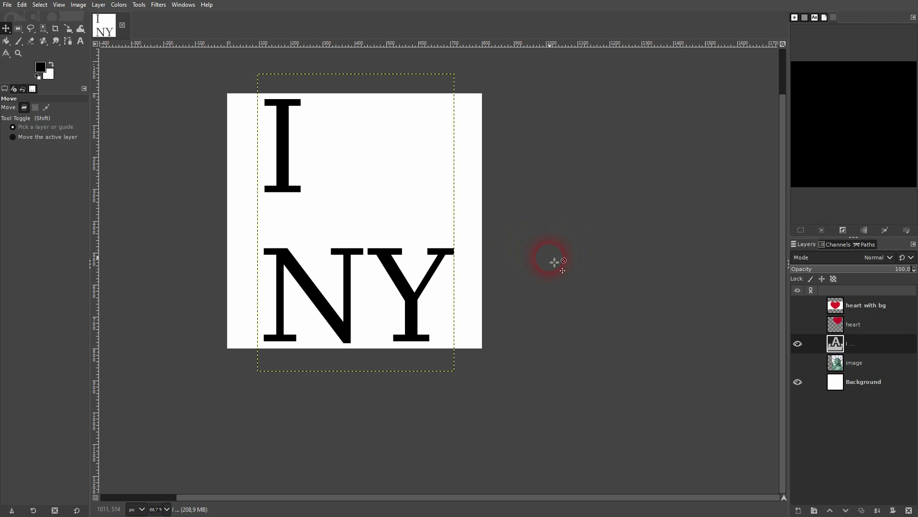
{"action": "left_click", "coordinate": [796, 381]}
{"action": "left_click", "coordinate": [868, 338]}
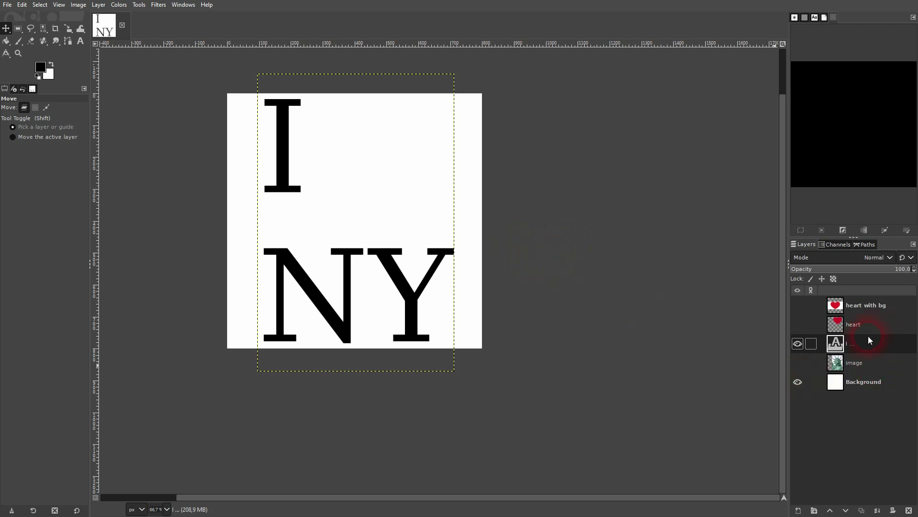
{"action": "left_click", "coordinate": [847, 511]}
- Hide the photo, show the red heart, and move the heart slightly right and down
{"action": "left_click", "coordinate": [798, 344]}
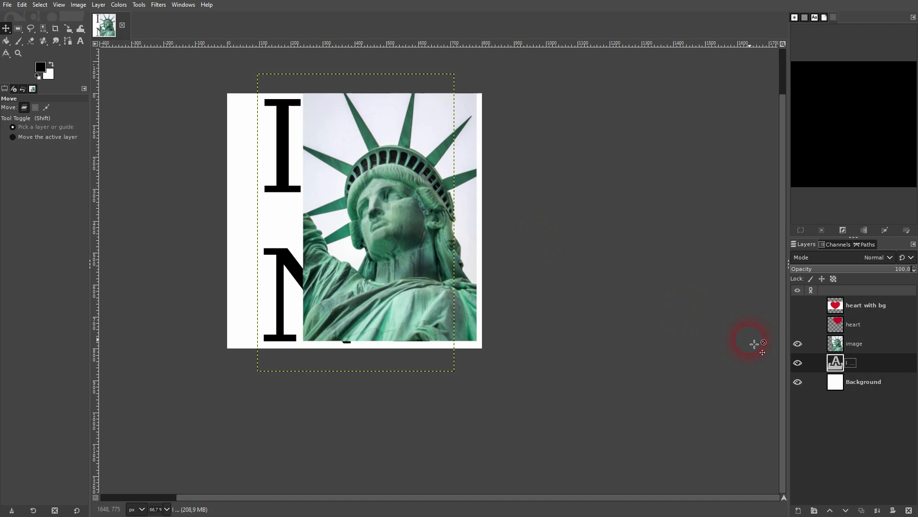
{"action": "left_click", "coordinate": [798, 344]}
{"action": "left_click", "coordinate": [798, 324]}
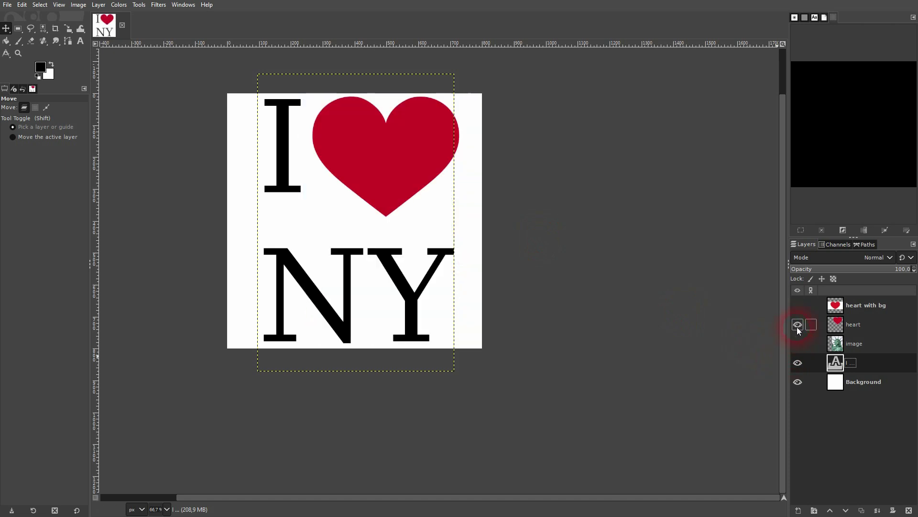
{"action": "left_click", "coordinate": [856, 324]}
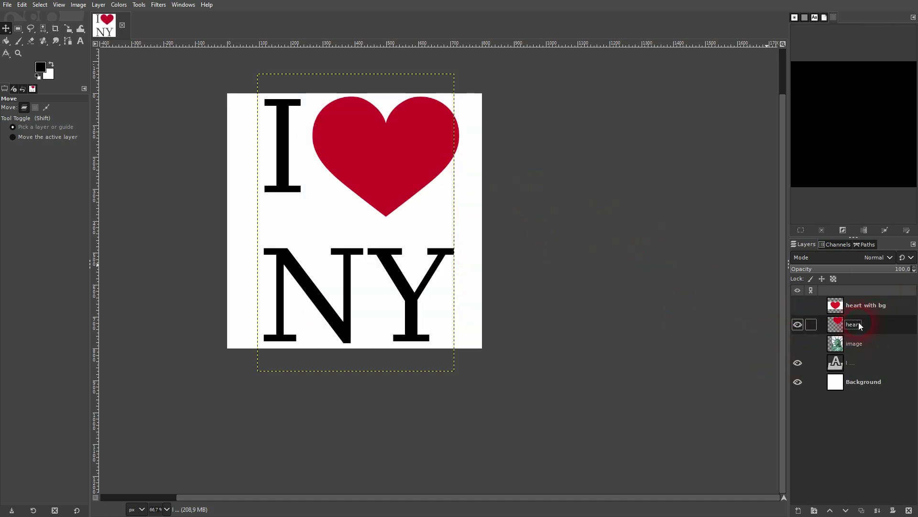
{"action": "left_click_drag", "start_coordinate": [399, 159], "coordinate": [405, 164]}
- Shrink the I NY text slightly and scale the heart to about 508×390 px
{"action": "left_click", "coordinate": [845, 362]}
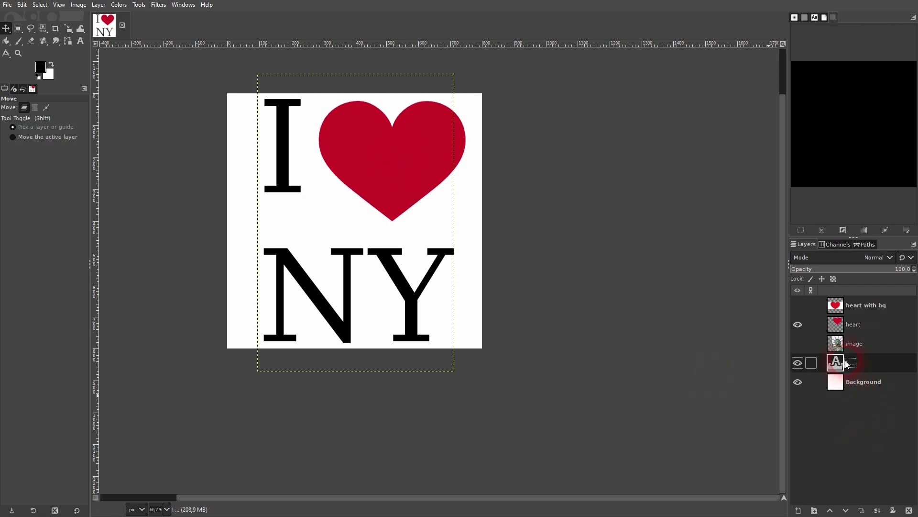
{"action": "left_click", "coordinate": [68, 29]}
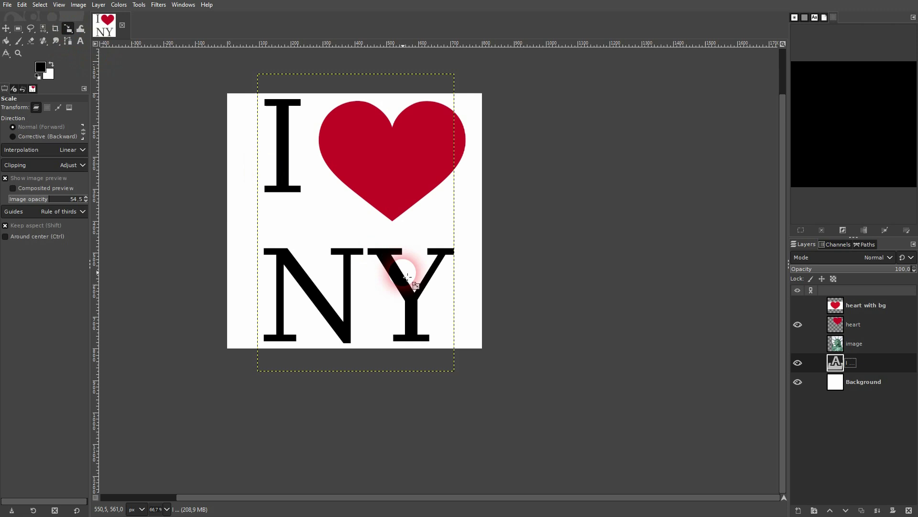
{"action": "left_click", "coordinate": [454, 324]}
{"action": "left_click_drag", "start_coordinate": [456, 374], "coordinate": [437, 360]}
{"action": "left_click", "coordinate": [751, 116]}
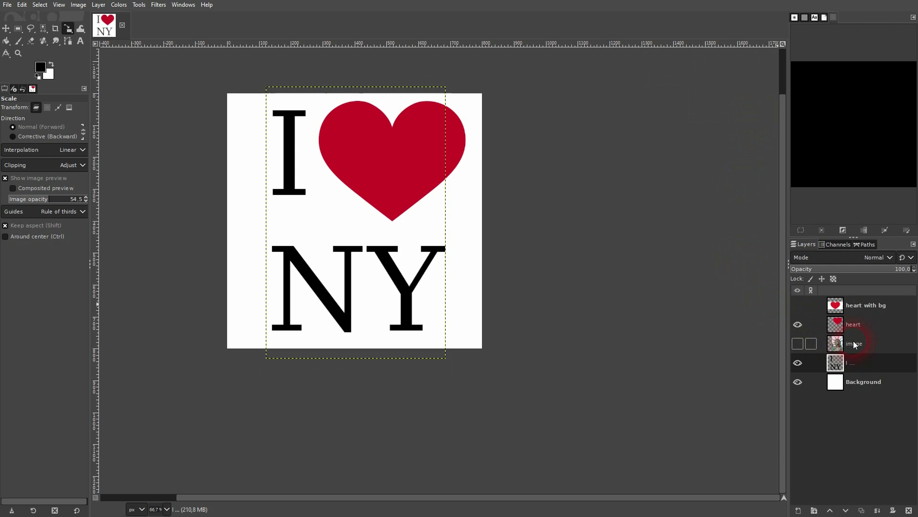
{"action": "left_click", "coordinate": [855, 324]}
{"action": "left_click", "coordinate": [381, 160]}
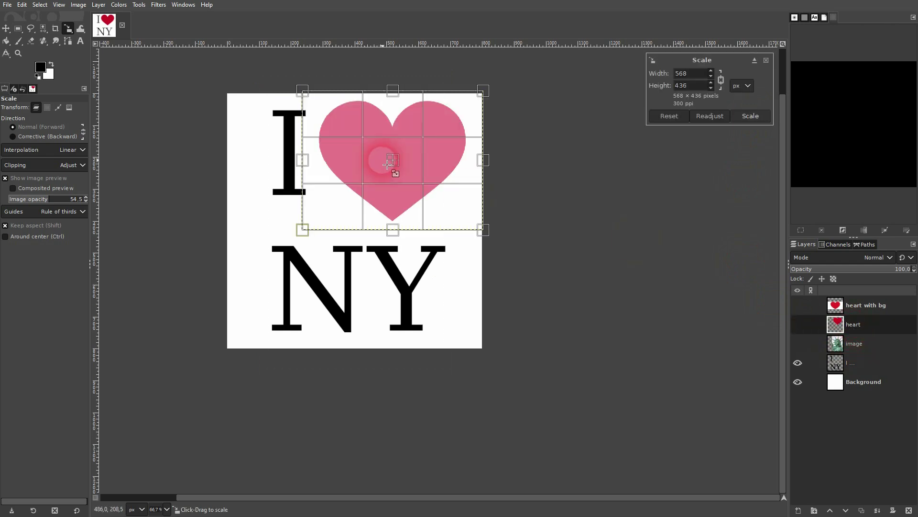
{"action": "left_click_drag", "start_coordinate": [305, 227], "coordinate": [332, 217]}
{"action": "left_click", "coordinate": [751, 116]}
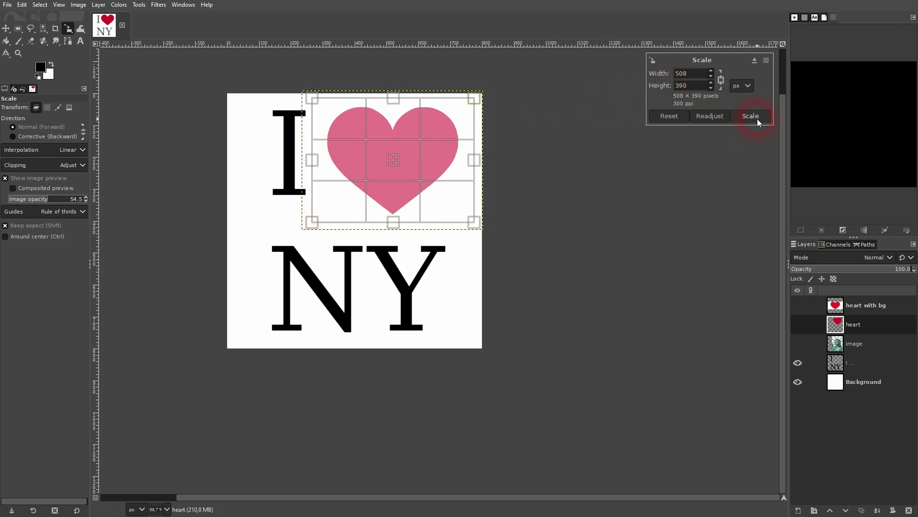
- Nudge the heart up, use Alpha to Selection on it, then show heart with bg instead
{"action": "left_click", "coordinate": [9, 28]}
{"action": "left_click_drag", "start_coordinate": [411, 172], "coordinate": [394, 156]}
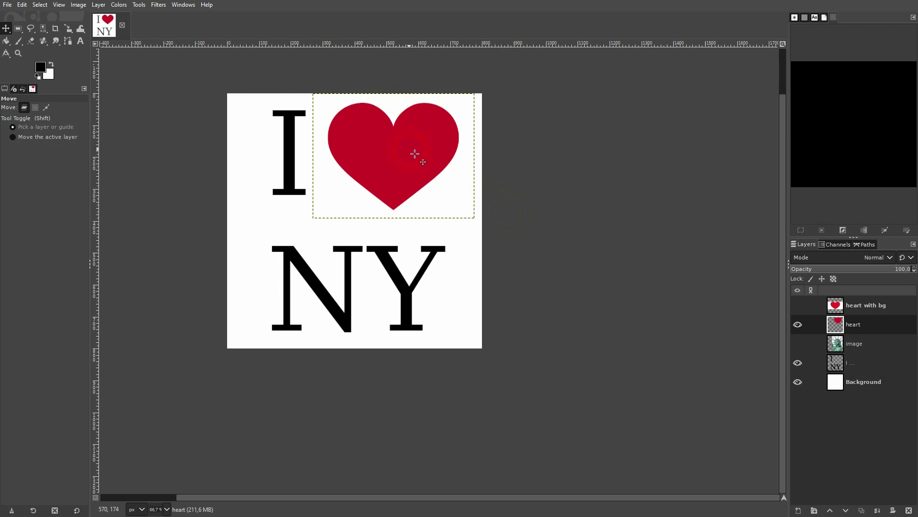
{"action": "left_click", "coordinate": [796, 386]}
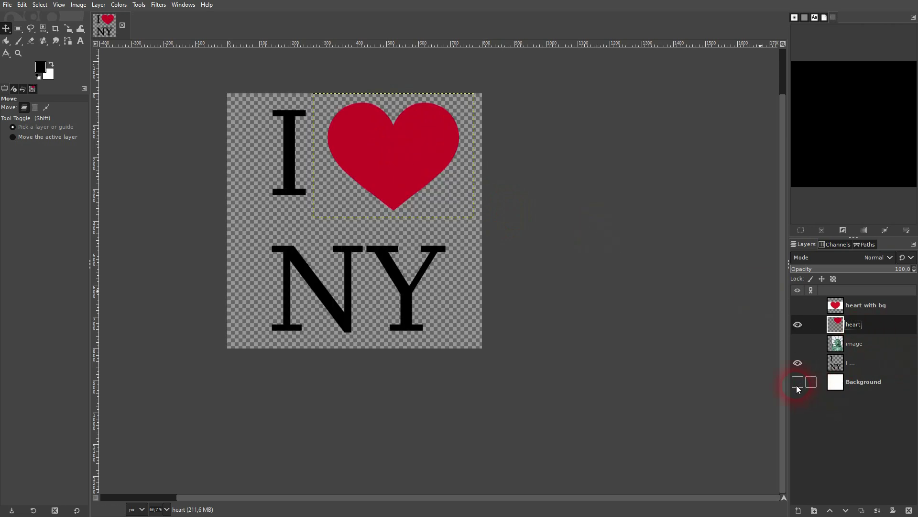
{"action": "right_click", "coordinate": [846, 328]}
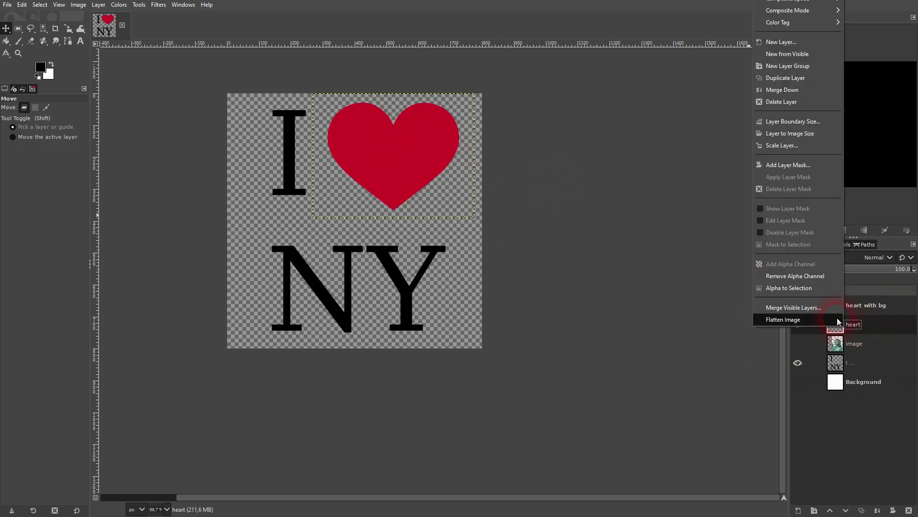
{"action": "left_click", "coordinate": [793, 288]}
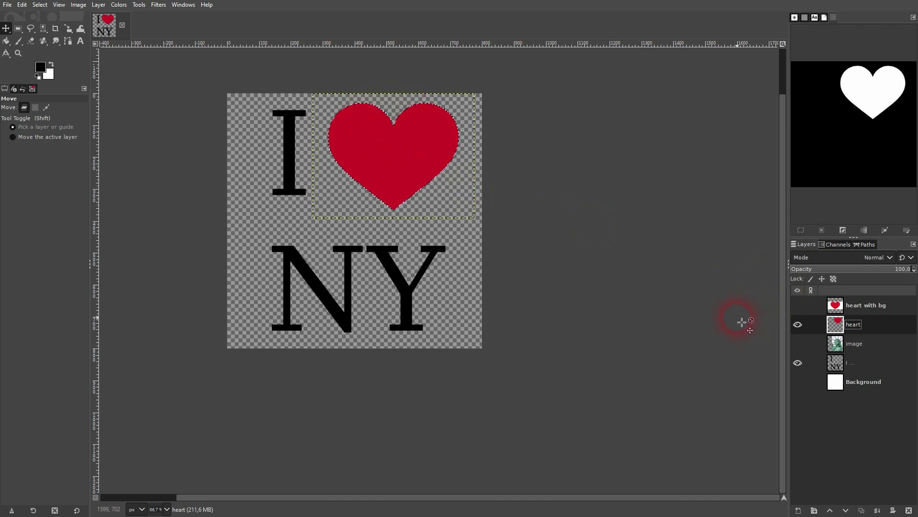
{"action": "left_click", "coordinate": [797, 324]}
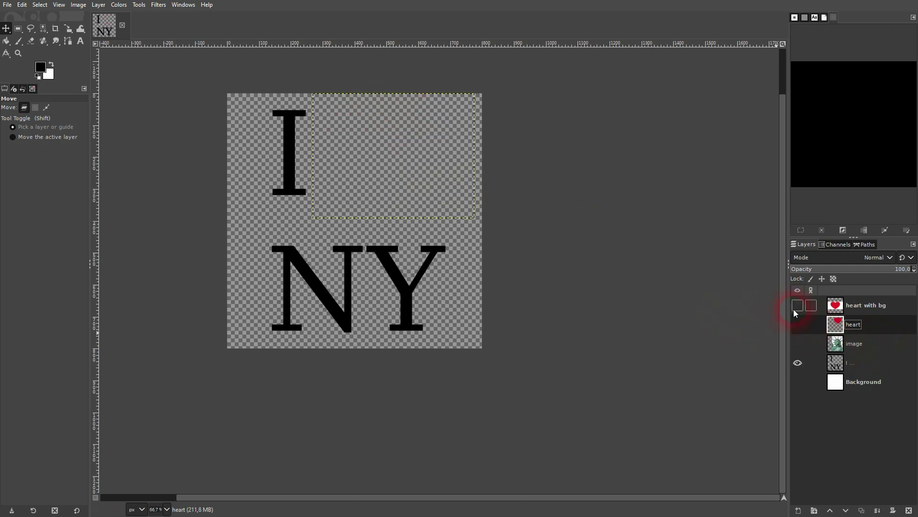
{"action": "left_click", "coordinate": [794, 308]}
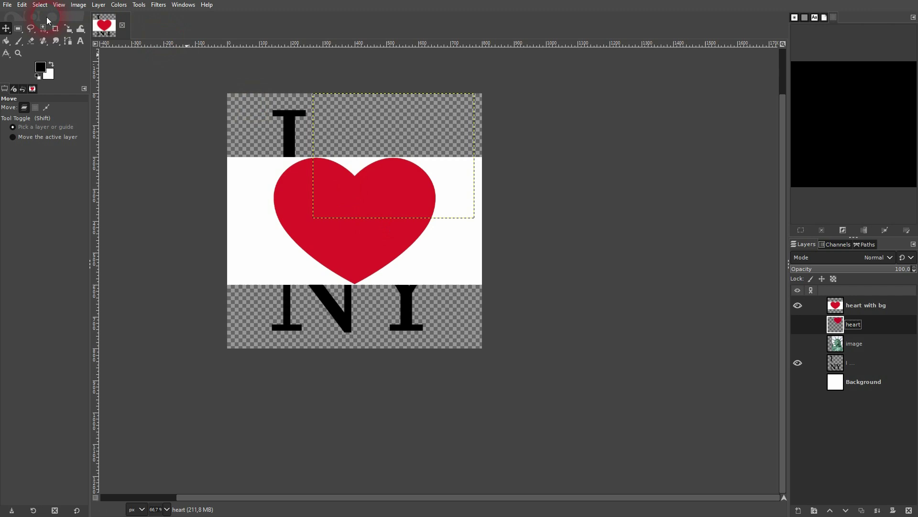
- Select the red heart on heart with bg by colour, trying threshold 255 then settling on 94.5
{"action": "left_click", "coordinate": [43, 28]}
{"action": "left_click", "coordinate": [101, 41]}
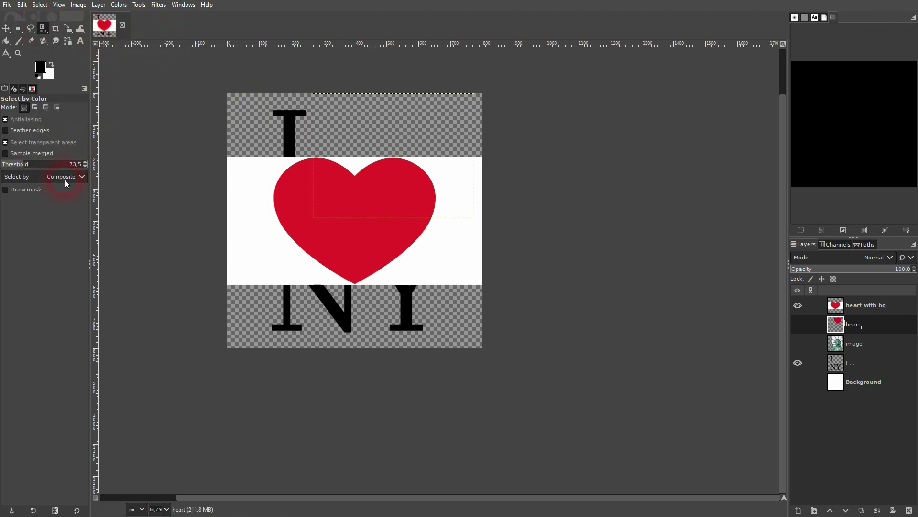
{"action": "mouse_move", "coordinate": [26, 166]}
{"action": "left_mouse_down"}
{"action": "mouse_move", "coordinate": [72, 165]}
{"action": "mouse_move", "coordinate": [31, 164]}
{"action": "left_mouse_up"}
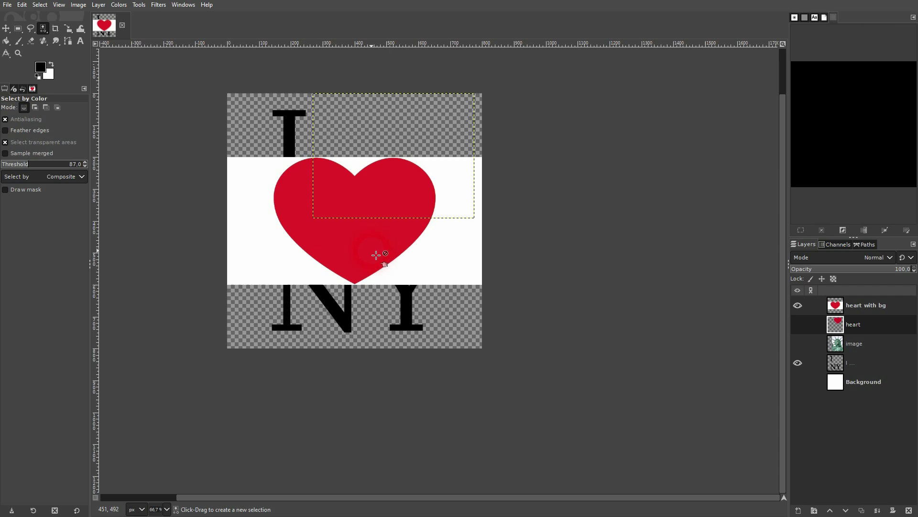
{"action": "left_click", "coordinate": [863, 306], "text": "alt"}
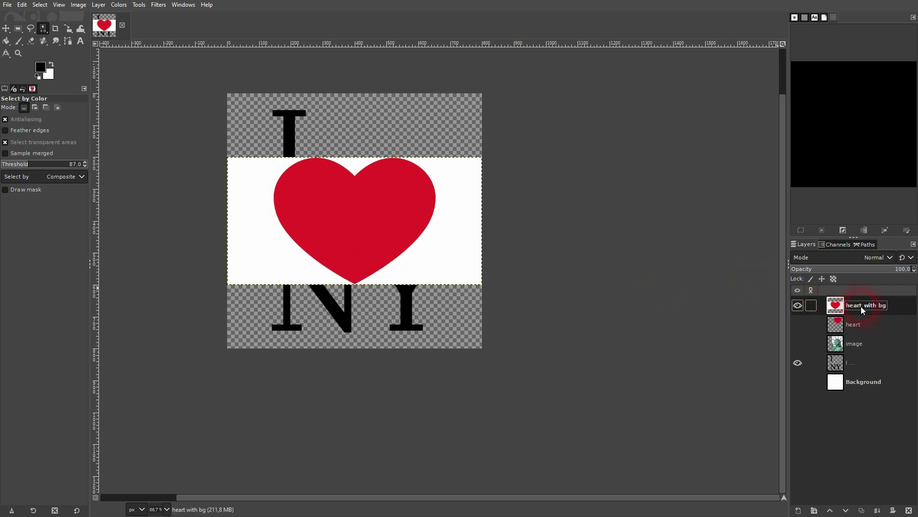
{"action": "left_click", "coordinate": [348, 252]}
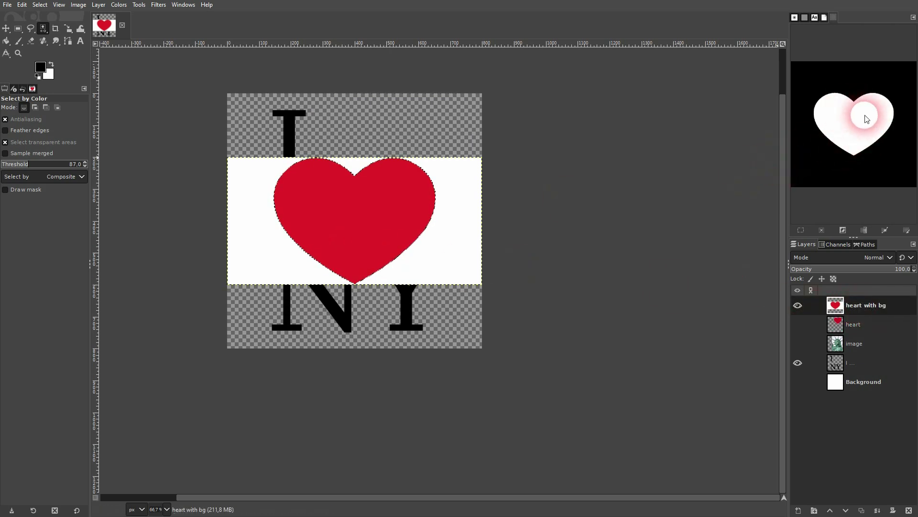
{"action": "left_click", "coordinate": [25, 167]}
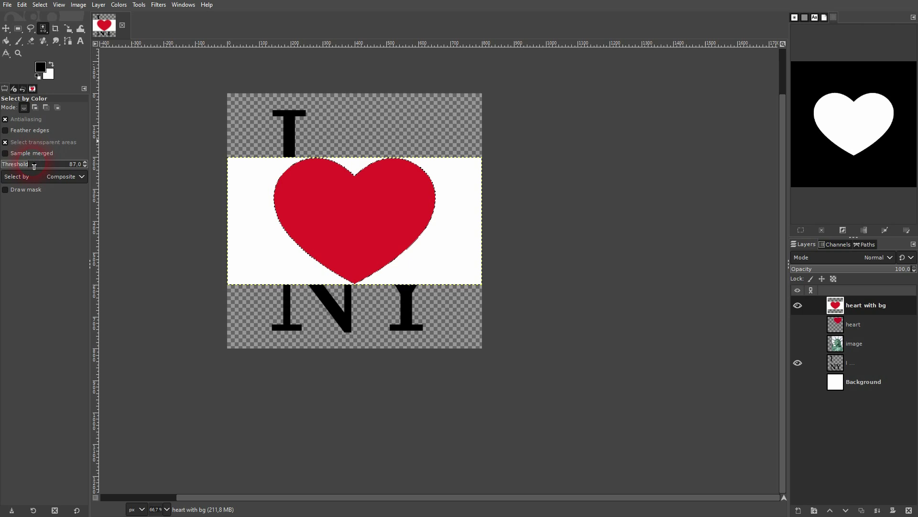
{"action": "left_click_drag", "start_coordinate": [34, 166], "coordinate": [121, 160]}
{"action": "left_click", "coordinate": [410, 261]}
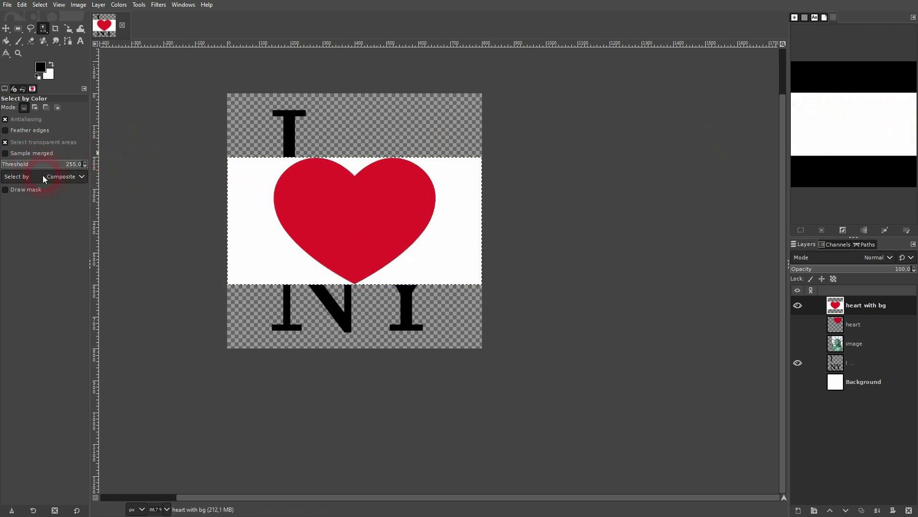
{"action": "left_click", "coordinate": [31, 164]}
{"action": "left_click", "coordinate": [399, 223]}
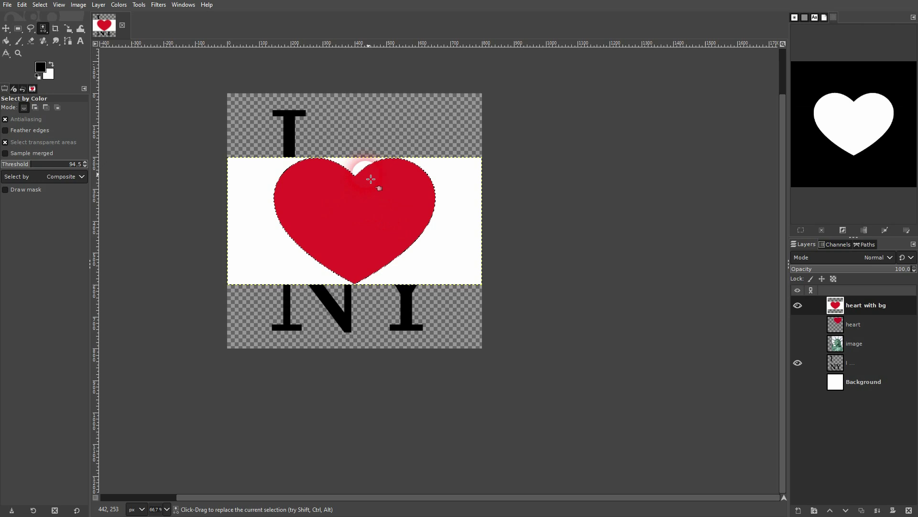
{"action": "left_click", "coordinate": [797, 305]}
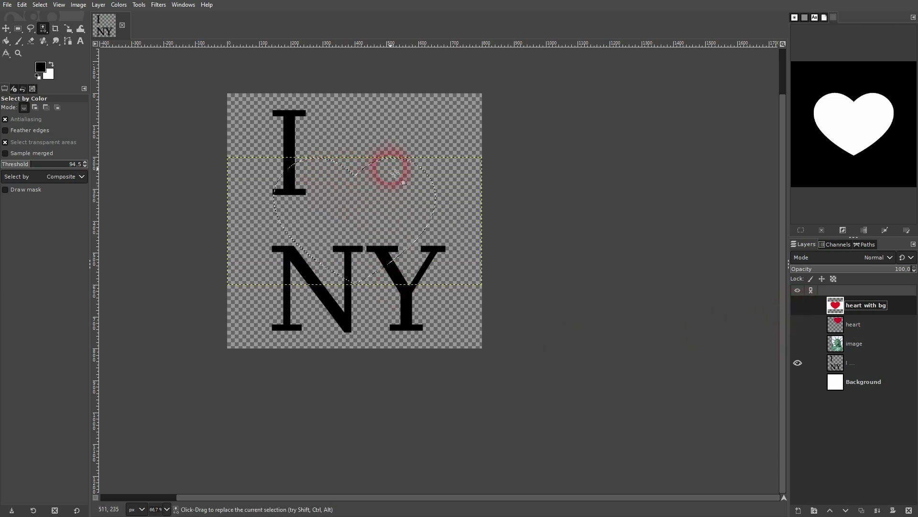
{"action": "left_click", "coordinate": [797, 306]}
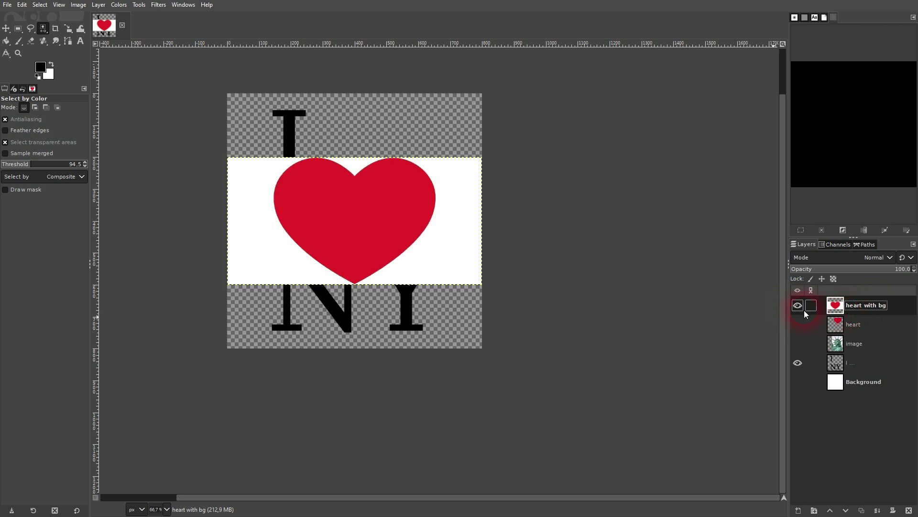
- Select the red heart by colour on its own layer, then hide that layer
{"action": "left_click", "coordinate": [799, 306]}
{"action": "left_click", "coordinate": [802, 325]}
{"action": "left_click", "coordinate": [842, 326]}
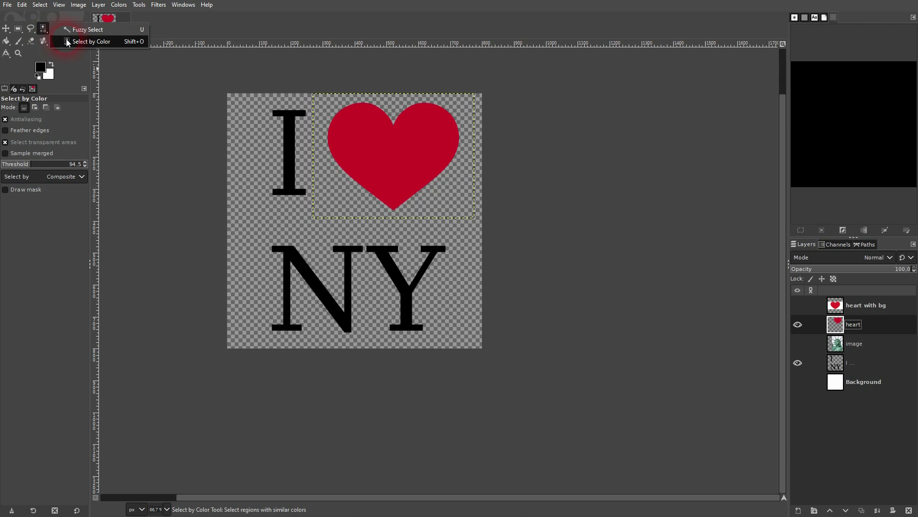
{"action": "left_click", "coordinate": [406, 185]}
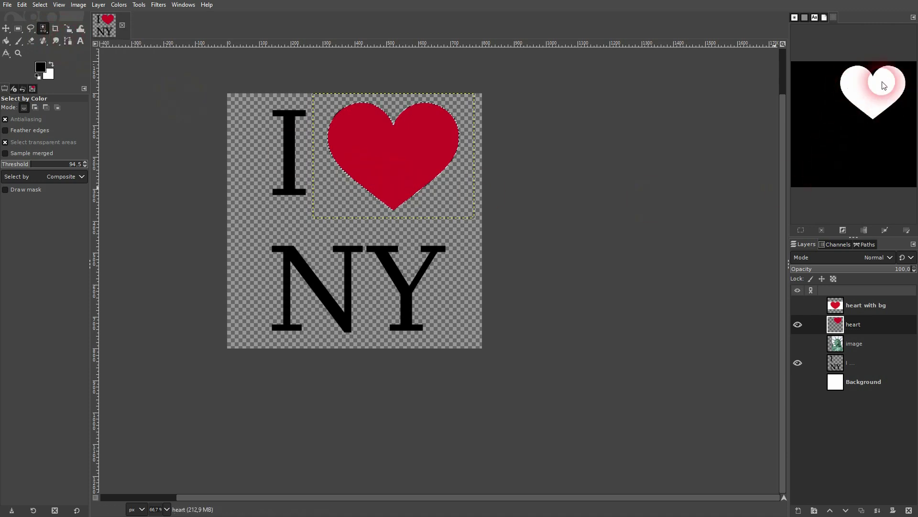
{"action": "left_click", "coordinate": [797, 327]}
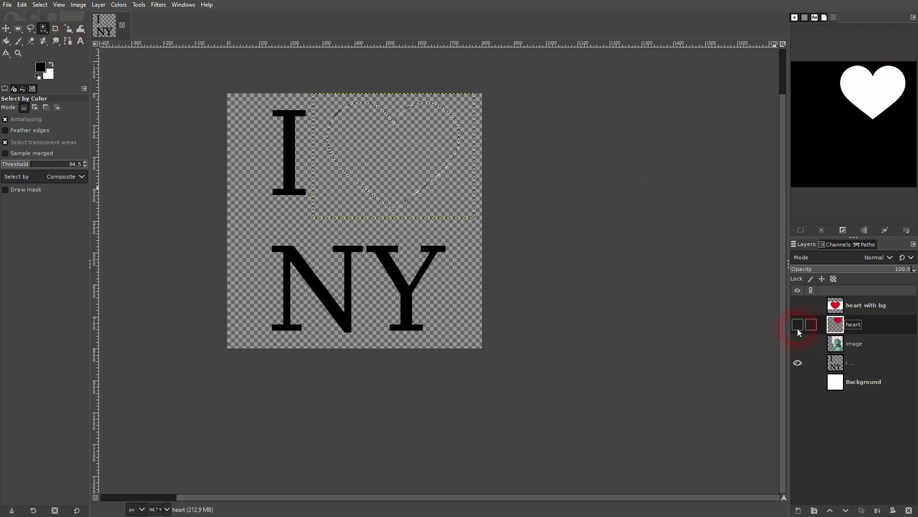
- Show the Statue of Liberty photo and move it up so the face fills the heart
{"action": "left_click", "coordinate": [796, 345]}
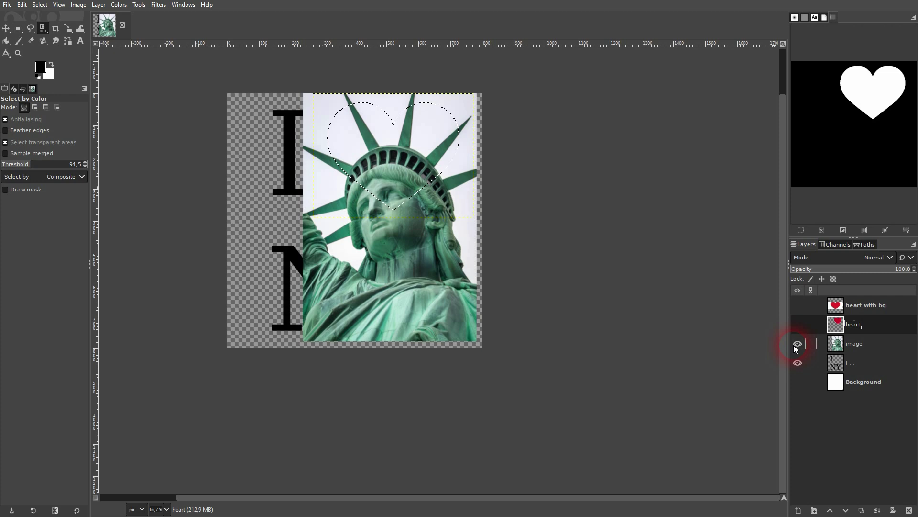
{"action": "left_click", "coordinate": [856, 343]}
{"action": "left_click", "coordinate": [6, 28]}
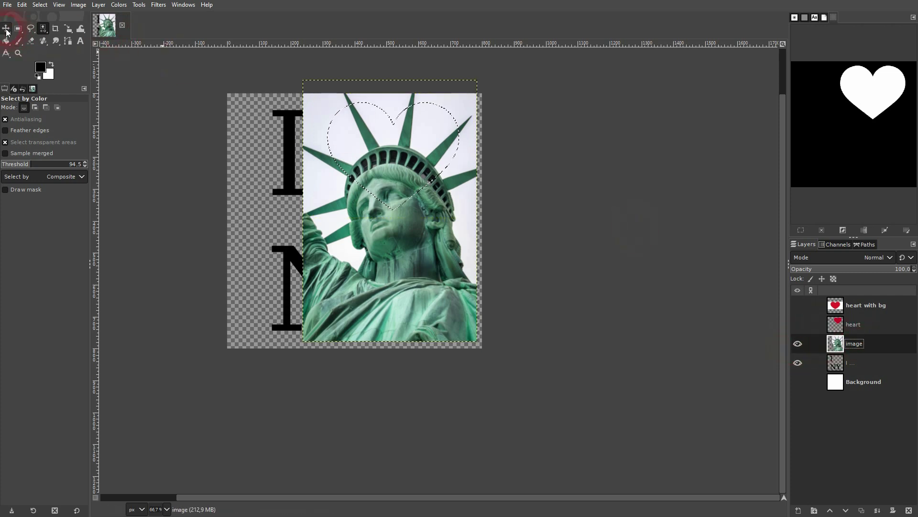
{"action": "left_click", "coordinate": [414, 286]}
{"action": "left_click_drag", "start_coordinate": [414, 286], "coordinate": [411, 225]}
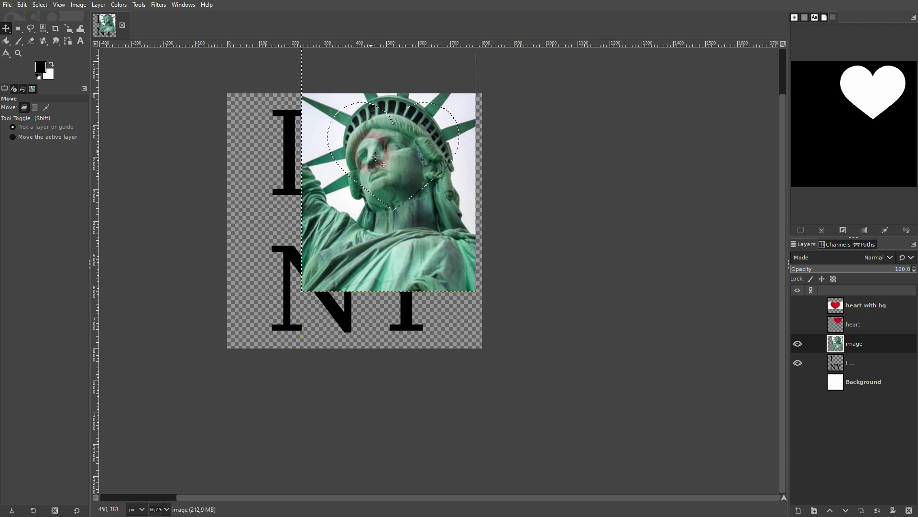
- Add a Selection-based layer mask to the photo and show the white Background layer
{"action": "right_click", "coordinate": [854, 345]}
{"action": "left_click", "coordinate": [794, 179]}
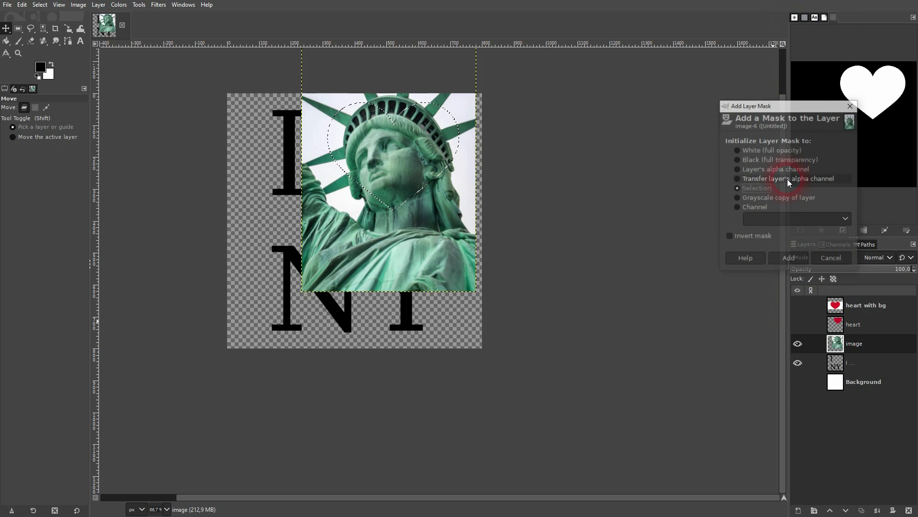
{"action": "left_click", "coordinate": [750, 188]}
{"action": "left_click", "coordinate": [785, 221]}
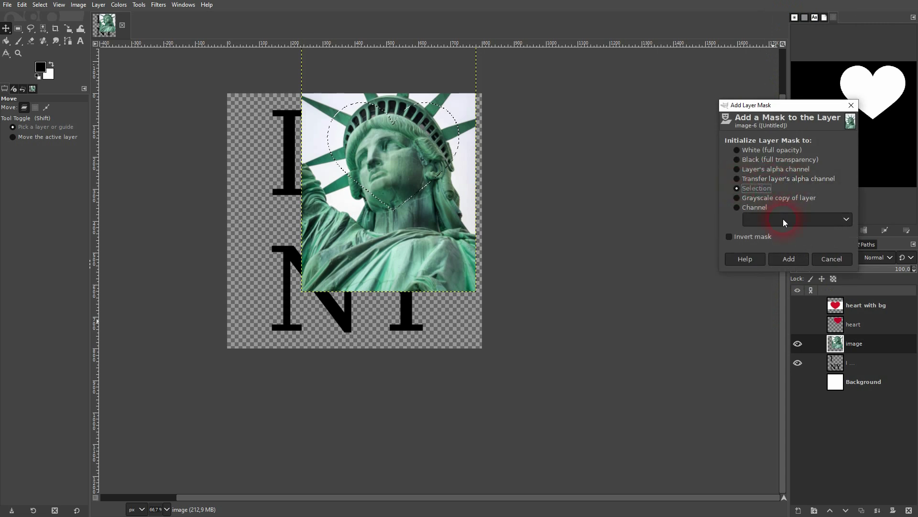
{"action": "left_click", "coordinate": [794, 259]}
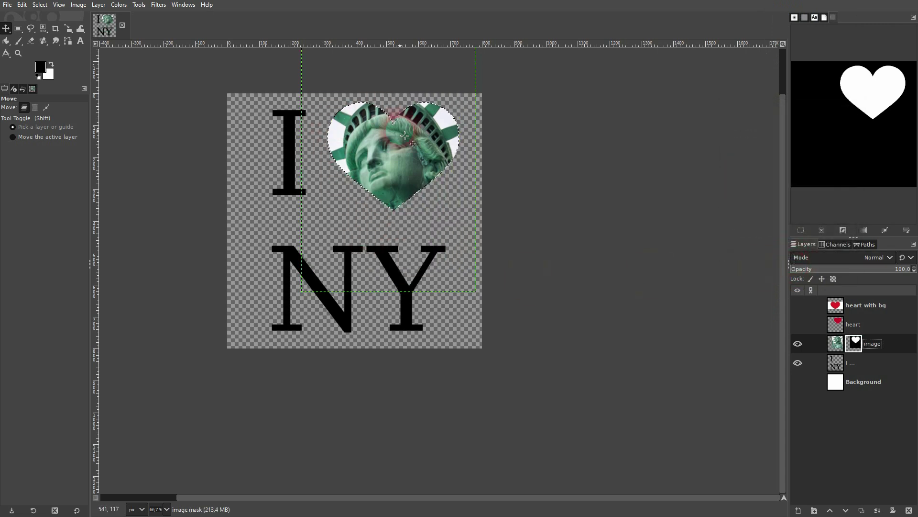
{"action": "left_click", "coordinate": [798, 381]}
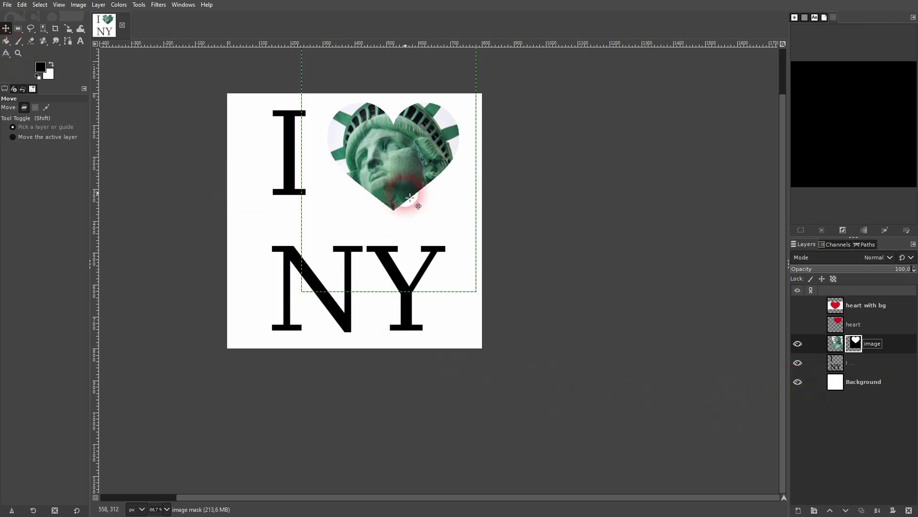
{"action": "left_click", "coordinate": [866, 387]}
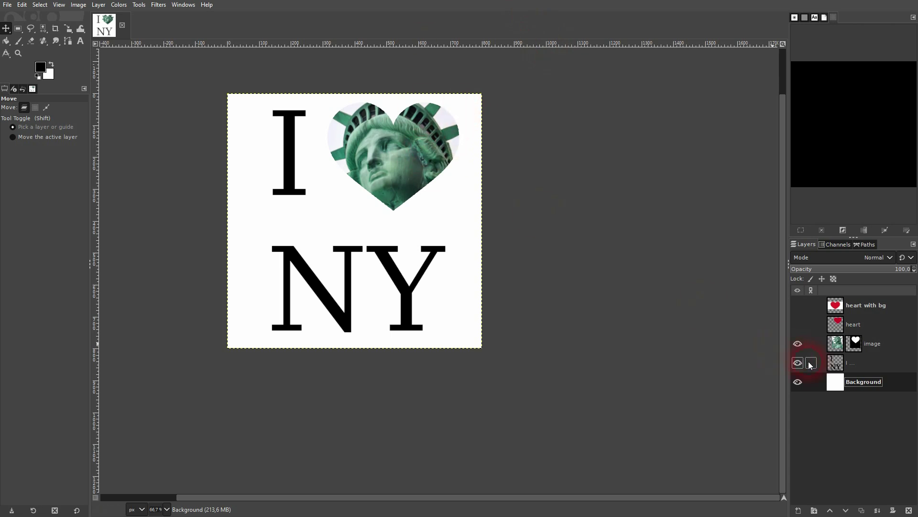
- Select the red heart by colour, hide its layer, and start an 800×800 px new layer
{"action": "left_click", "coordinate": [797, 327]}
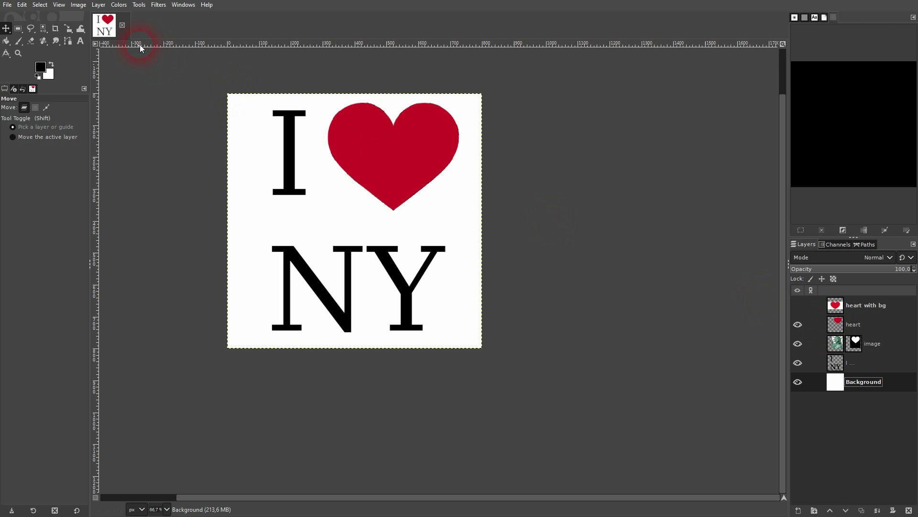
{"action": "left_click", "coordinate": [43, 28]}
{"action": "left_click", "coordinate": [849, 324]}
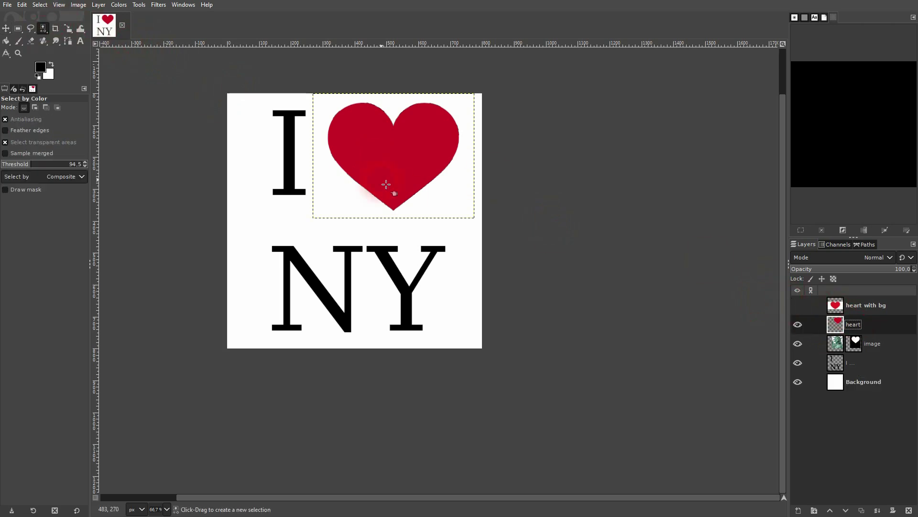
{"action": "left_click", "coordinate": [378, 173]}
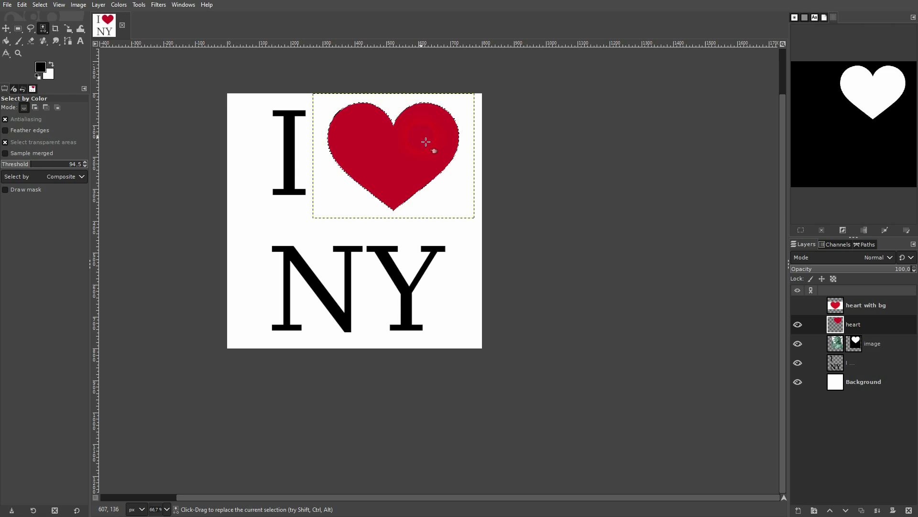
{"action": "left_click", "coordinate": [798, 325]}
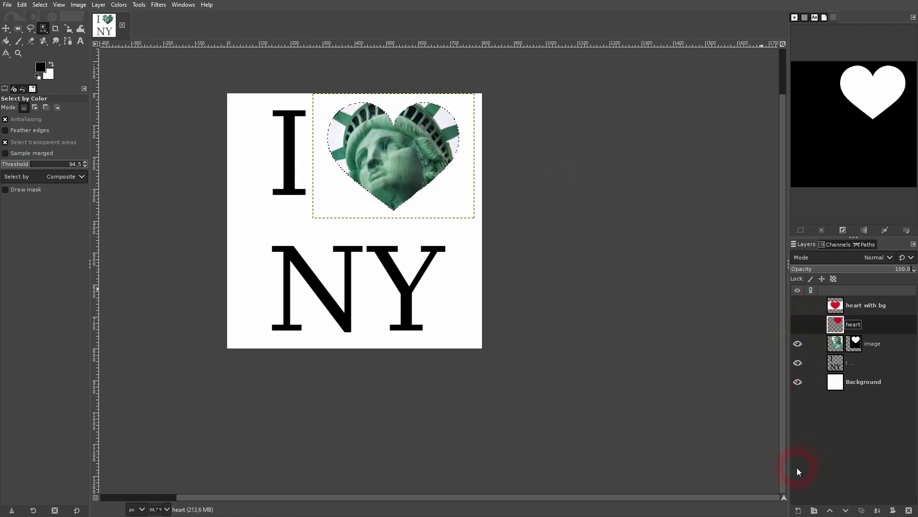
{"action": "left_click", "coordinate": [797, 511]}
- Create a new layer named 'outline' filled with Transparency
{"action": "type", "text": "ou"}
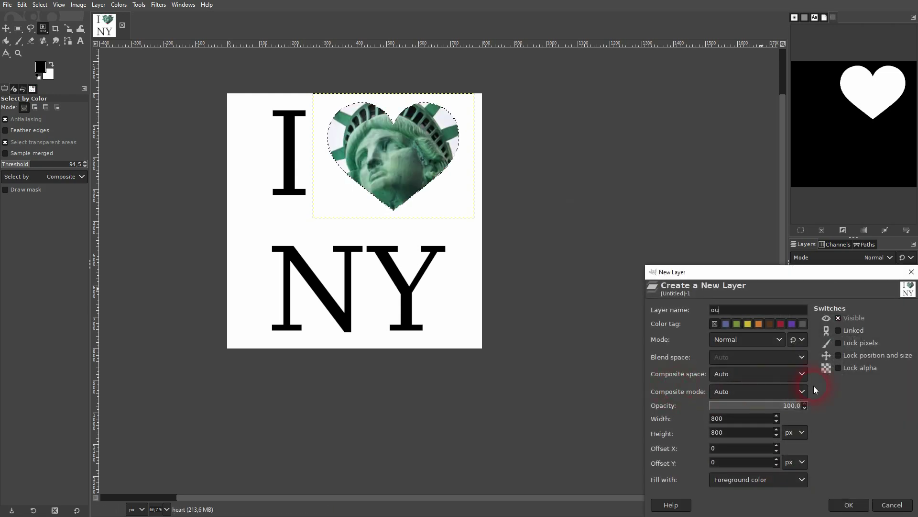
{"action": "type", "text": "tline"}
{"action": "left_click", "coordinate": [775, 481]}
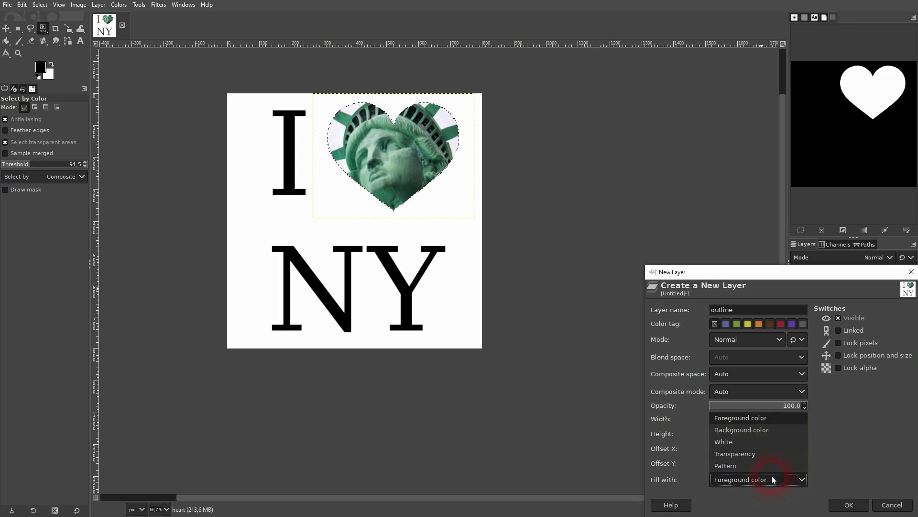
{"action": "left_click", "coordinate": [751, 456]}
{"action": "left_click", "coordinate": [849, 505]}
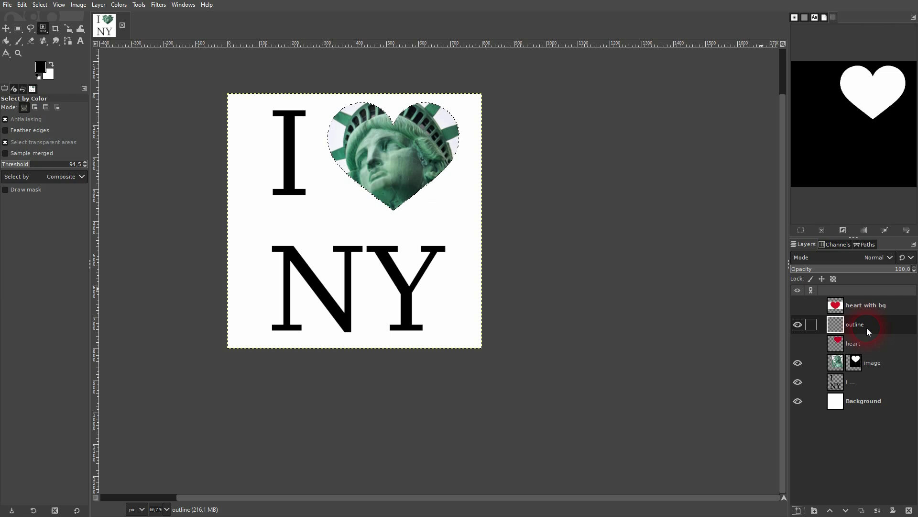
- Stroke the heart selection with a 12 px solid black line
{"action": "left_click", "coordinate": [23, 5]}
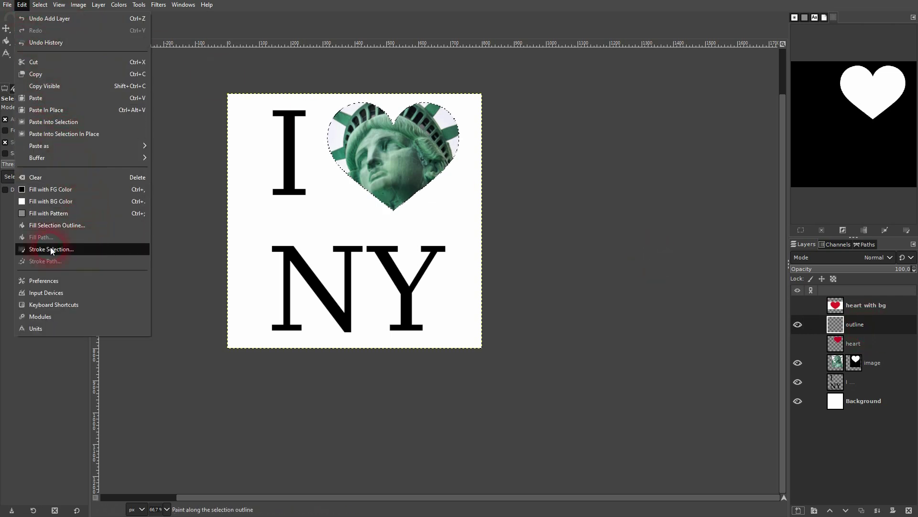
{"action": "left_click", "coordinate": [81, 251]}
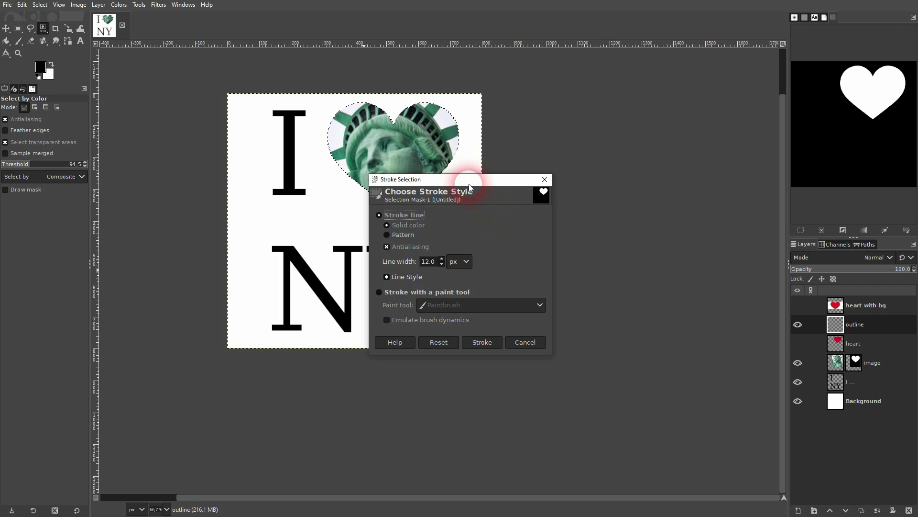
{"action": "left_click_drag", "start_coordinate": [468, 183], "coordinate": [602, 162]}
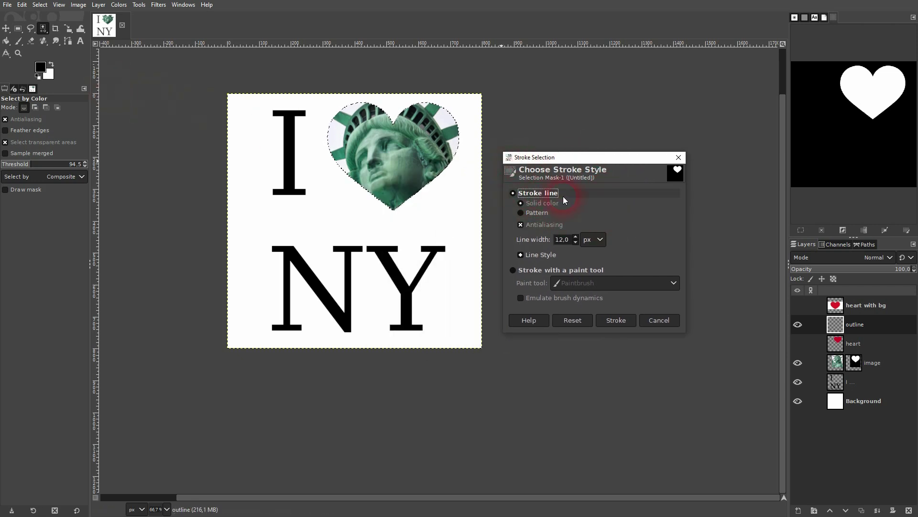
{"action": "left_click", "coordinate": [51, 64]}
{"action": "left_click", "coordinate": [51, 65]}
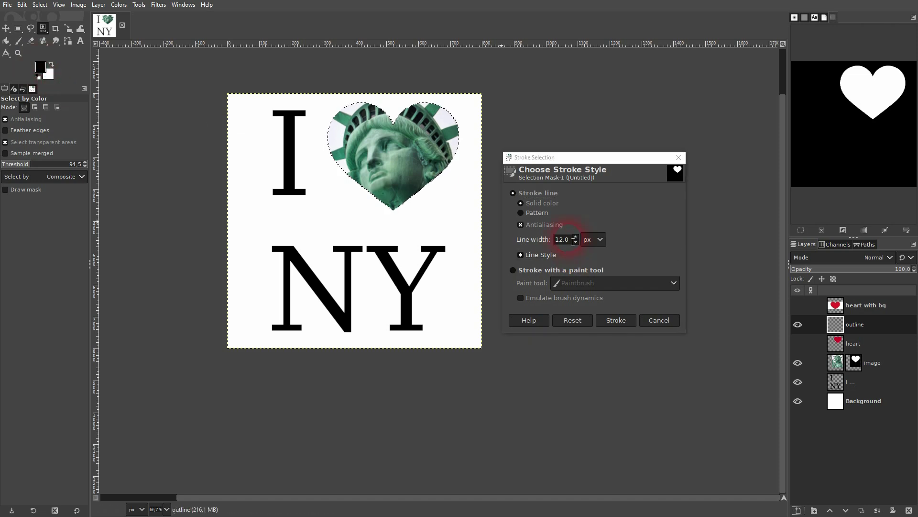
{"action": "left_click", "coordinate": [619, 322]}
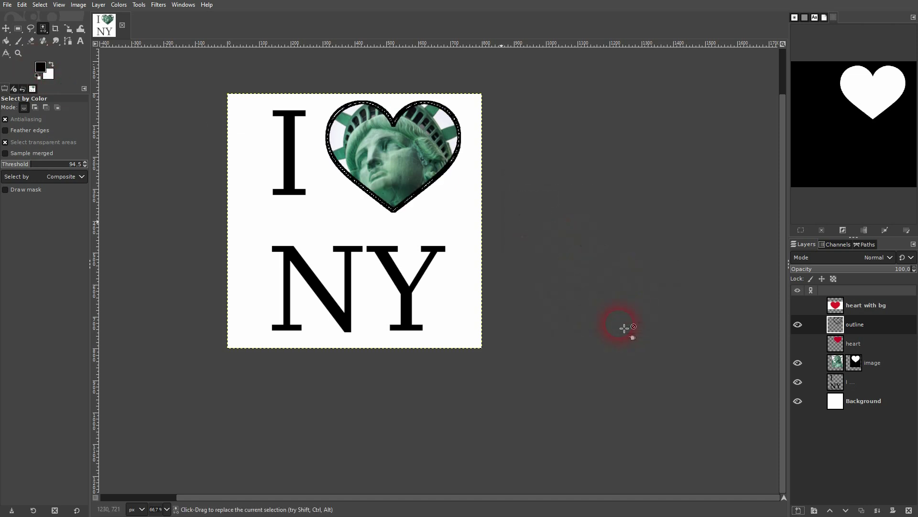
- Undo the previous outline and restroke the heart selection with an 8 px black line
{"action": "key", "text": "ctrl+z"}
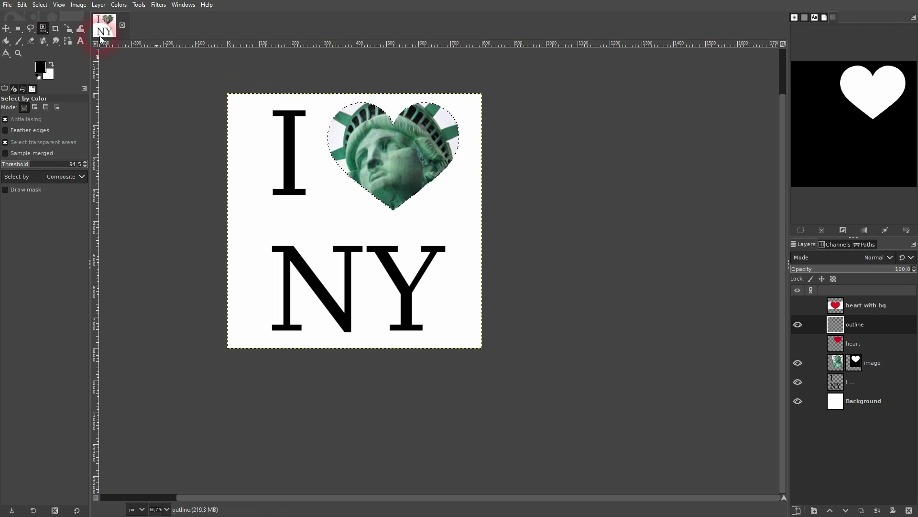
{"action": "left_click", "coordinate": [22, 5]}
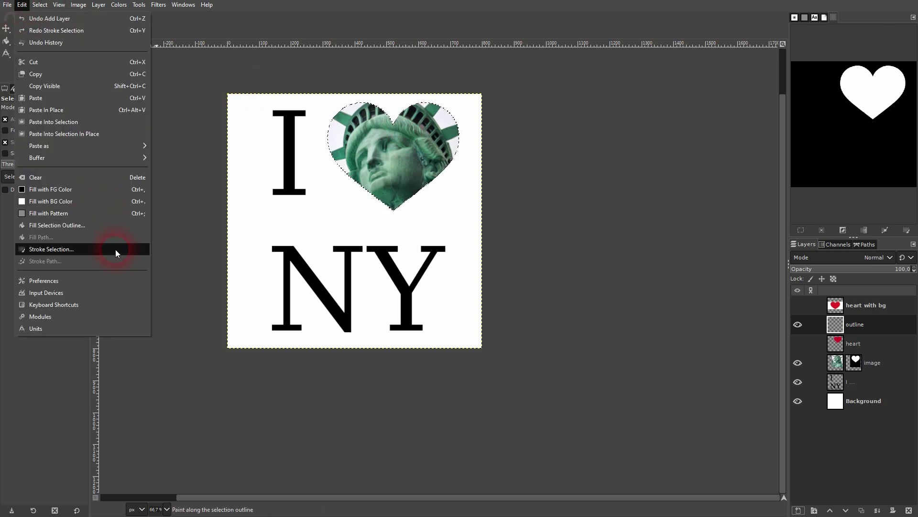
{"action": "left_click", "coordinate": [51, 249]}
{"action": "left_click_drag", "start_coordinate": [438, 266], "coordinate": [409, 263]}
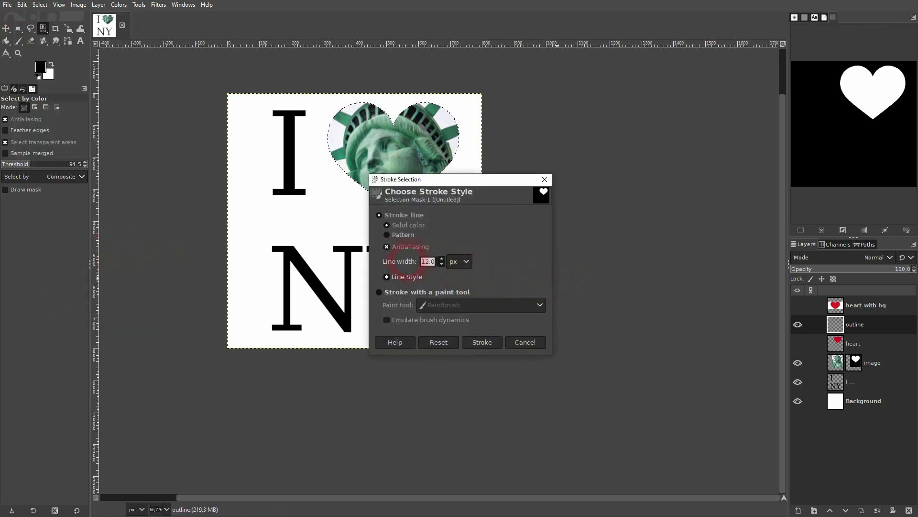
{"action": "left_click", "coordinate": [491, 342]}
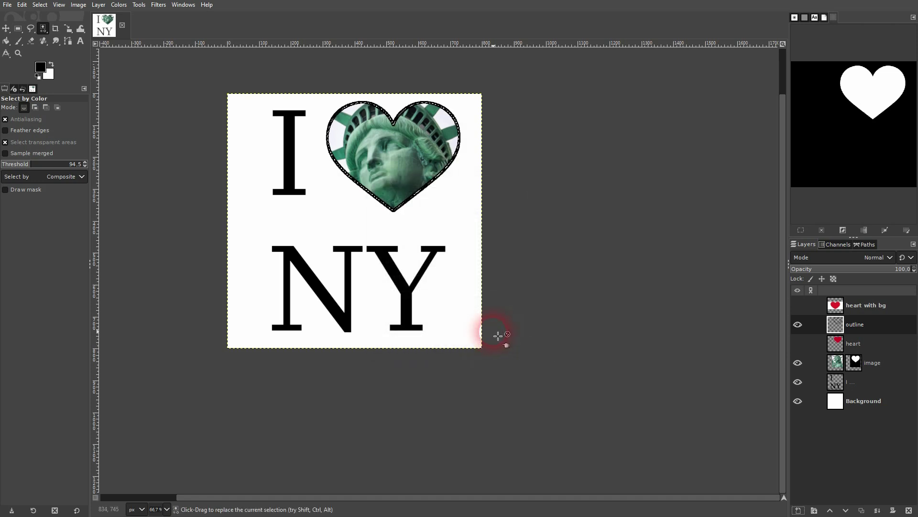
- Deselect the heart by clicking on the canvas outside the selection
{"action": "left_click", "coordinate": [499, 335]}
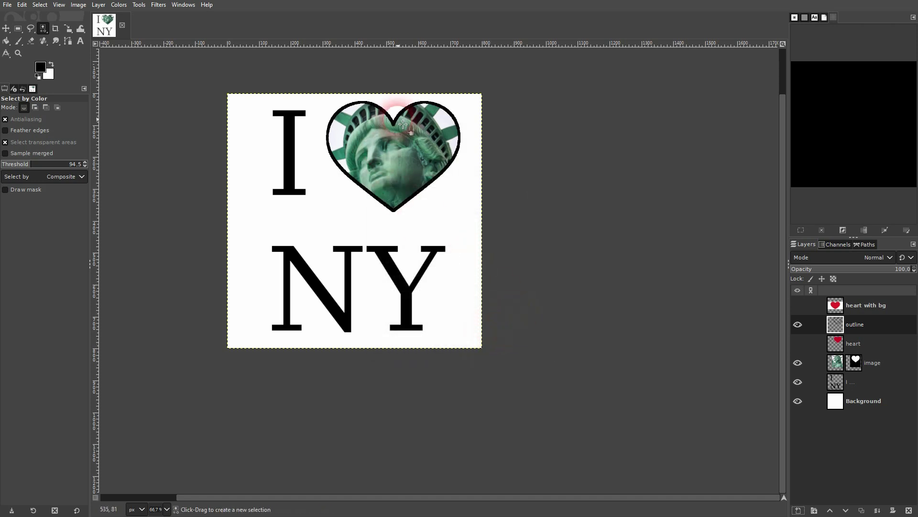